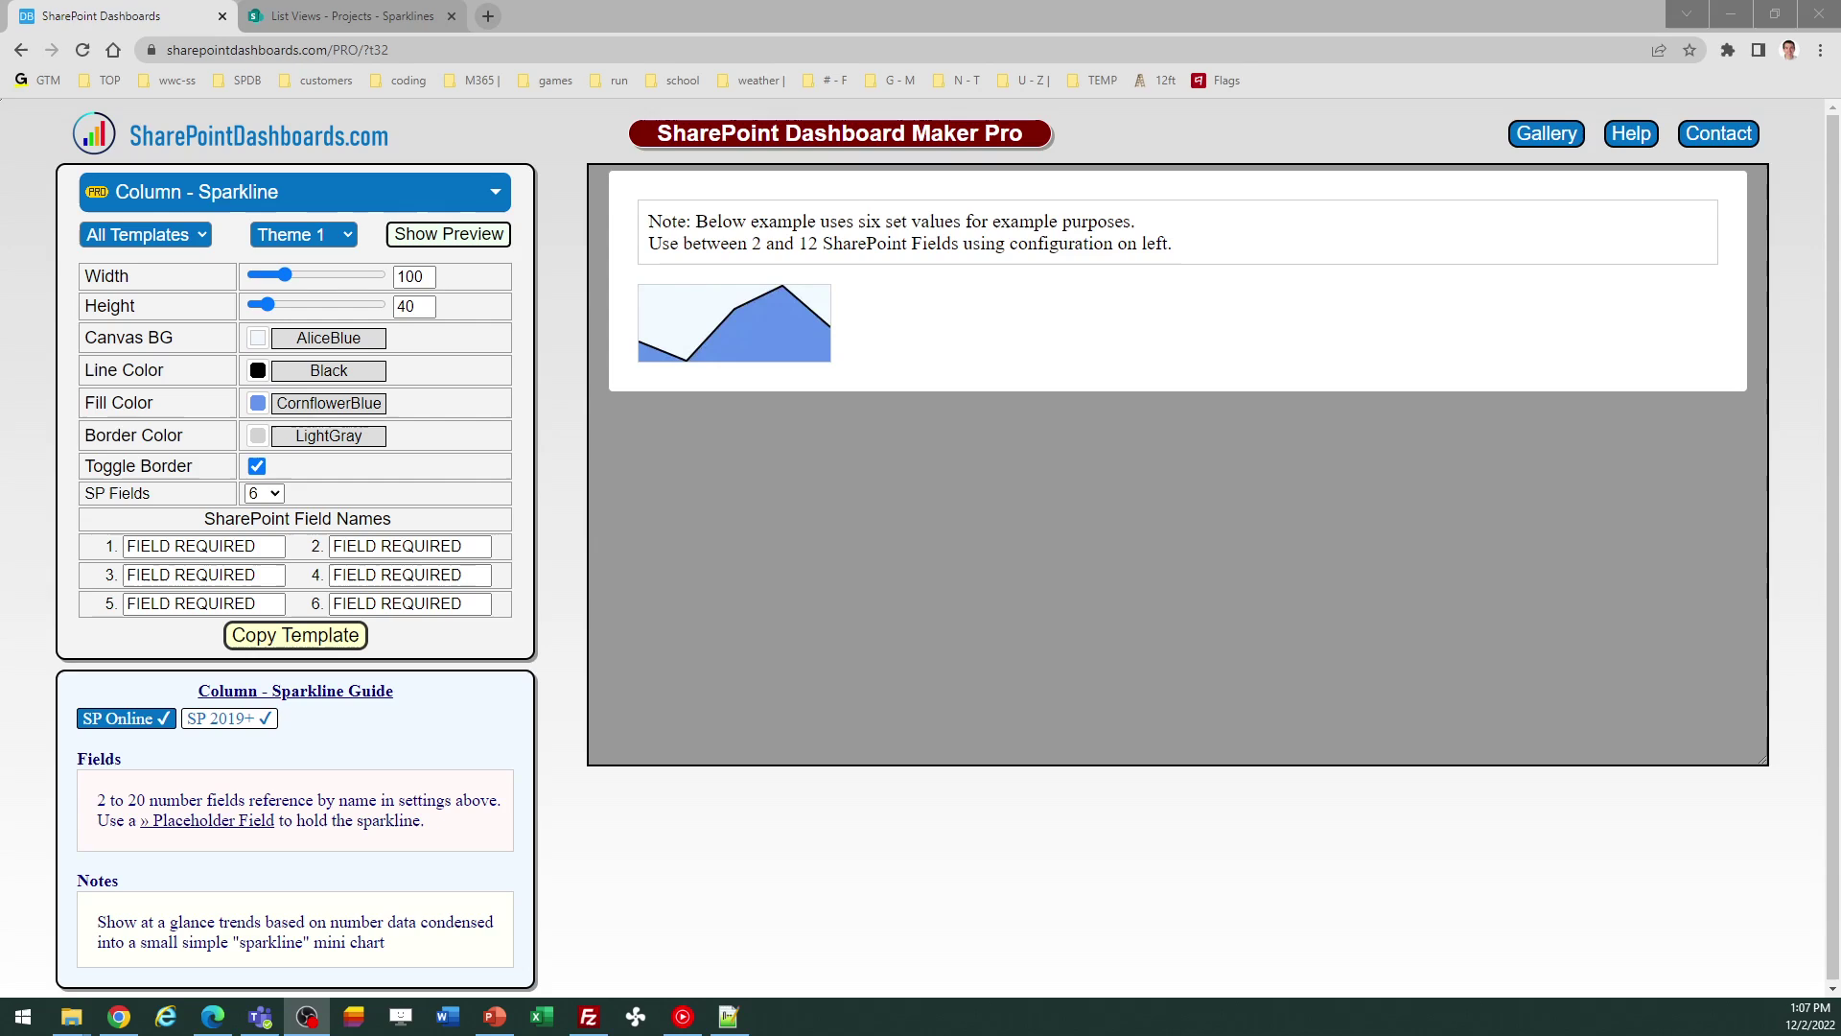
# Review the month columns and the Sparkline placeholder column of the Projects list in SharePoint, and return to SharePoint Dashboards.
pyautogui.click(382, 15)
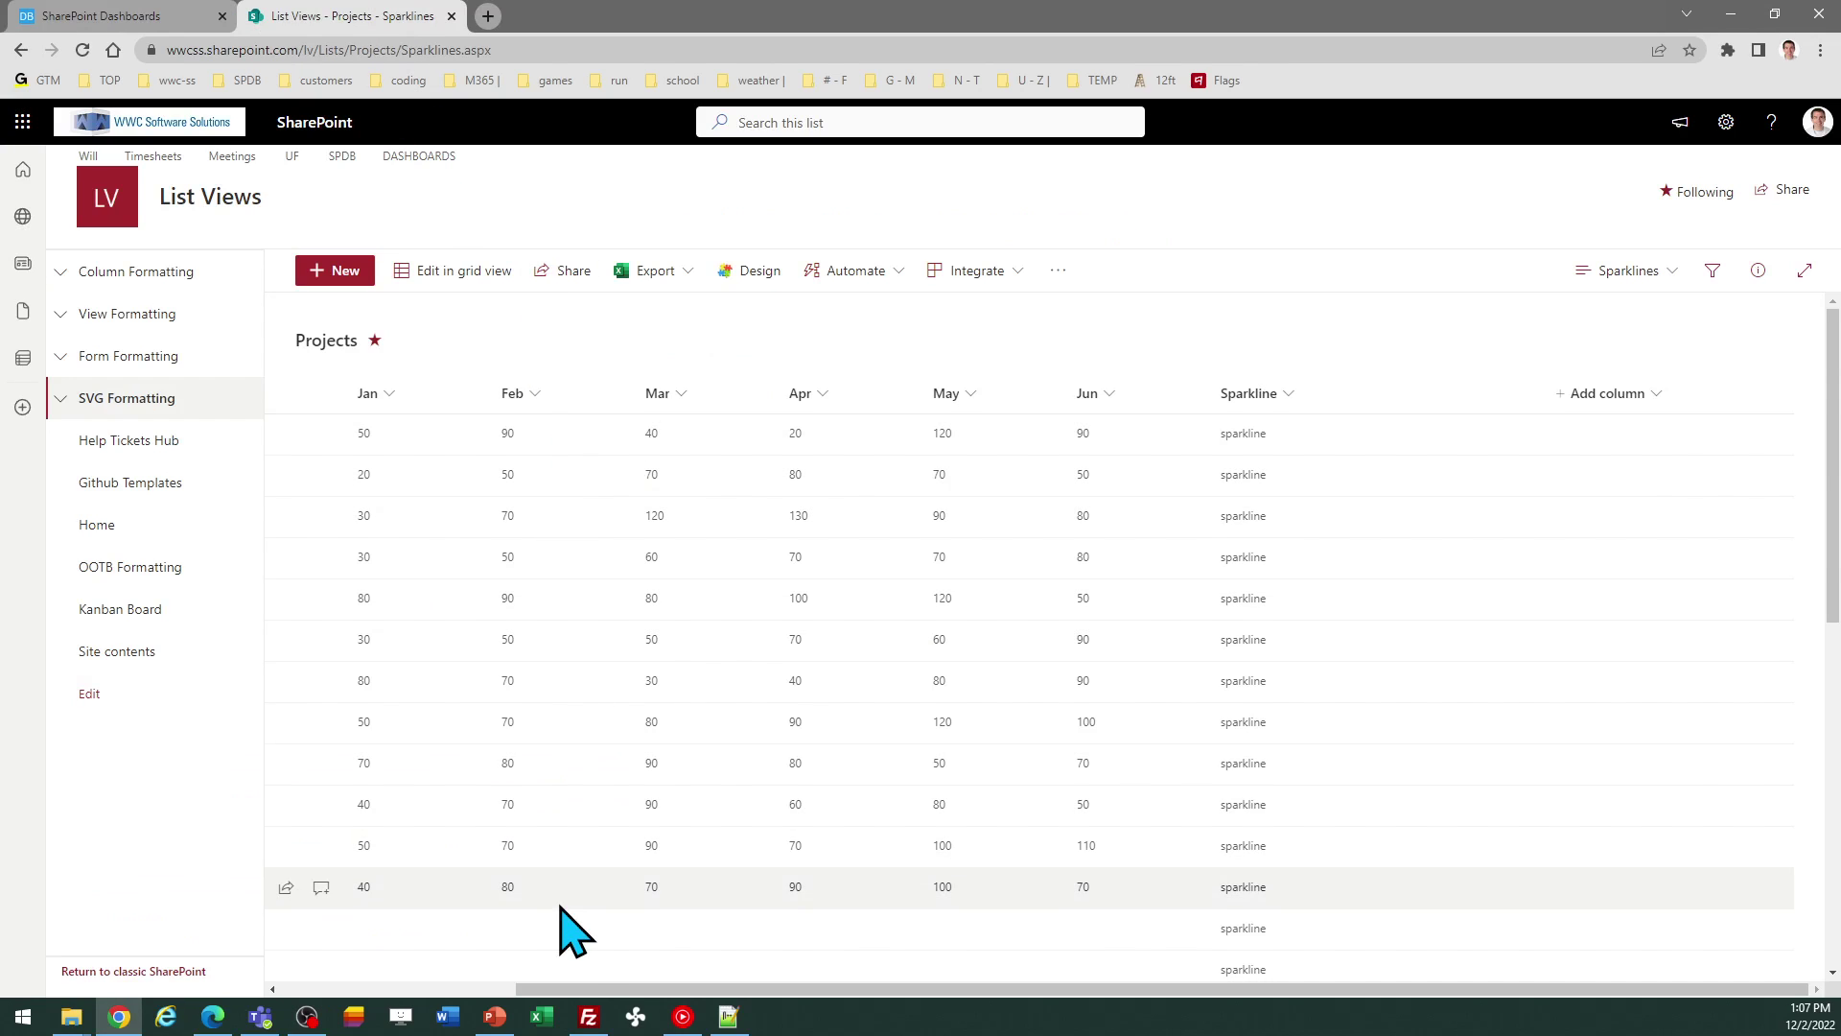
pyautogui.moveTo(606, 988); pyautogui.dragTo(419, 989)
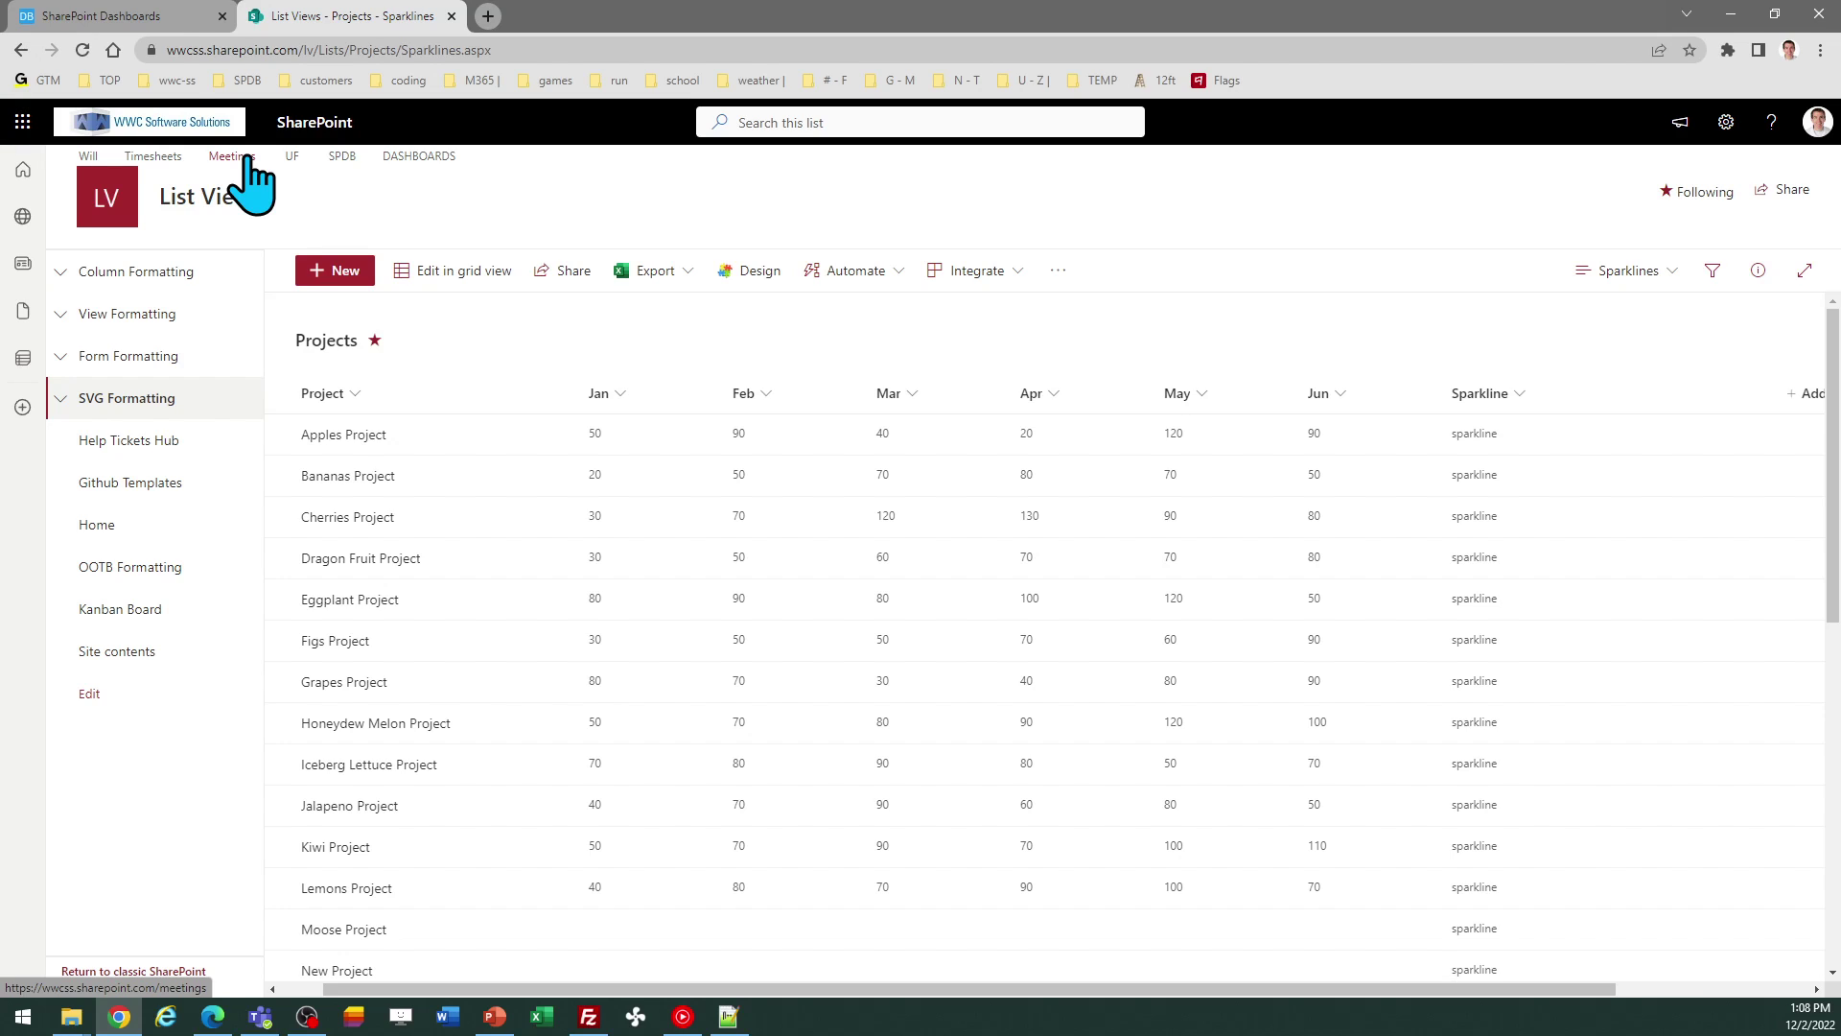
pyautogui.click(117, 17)
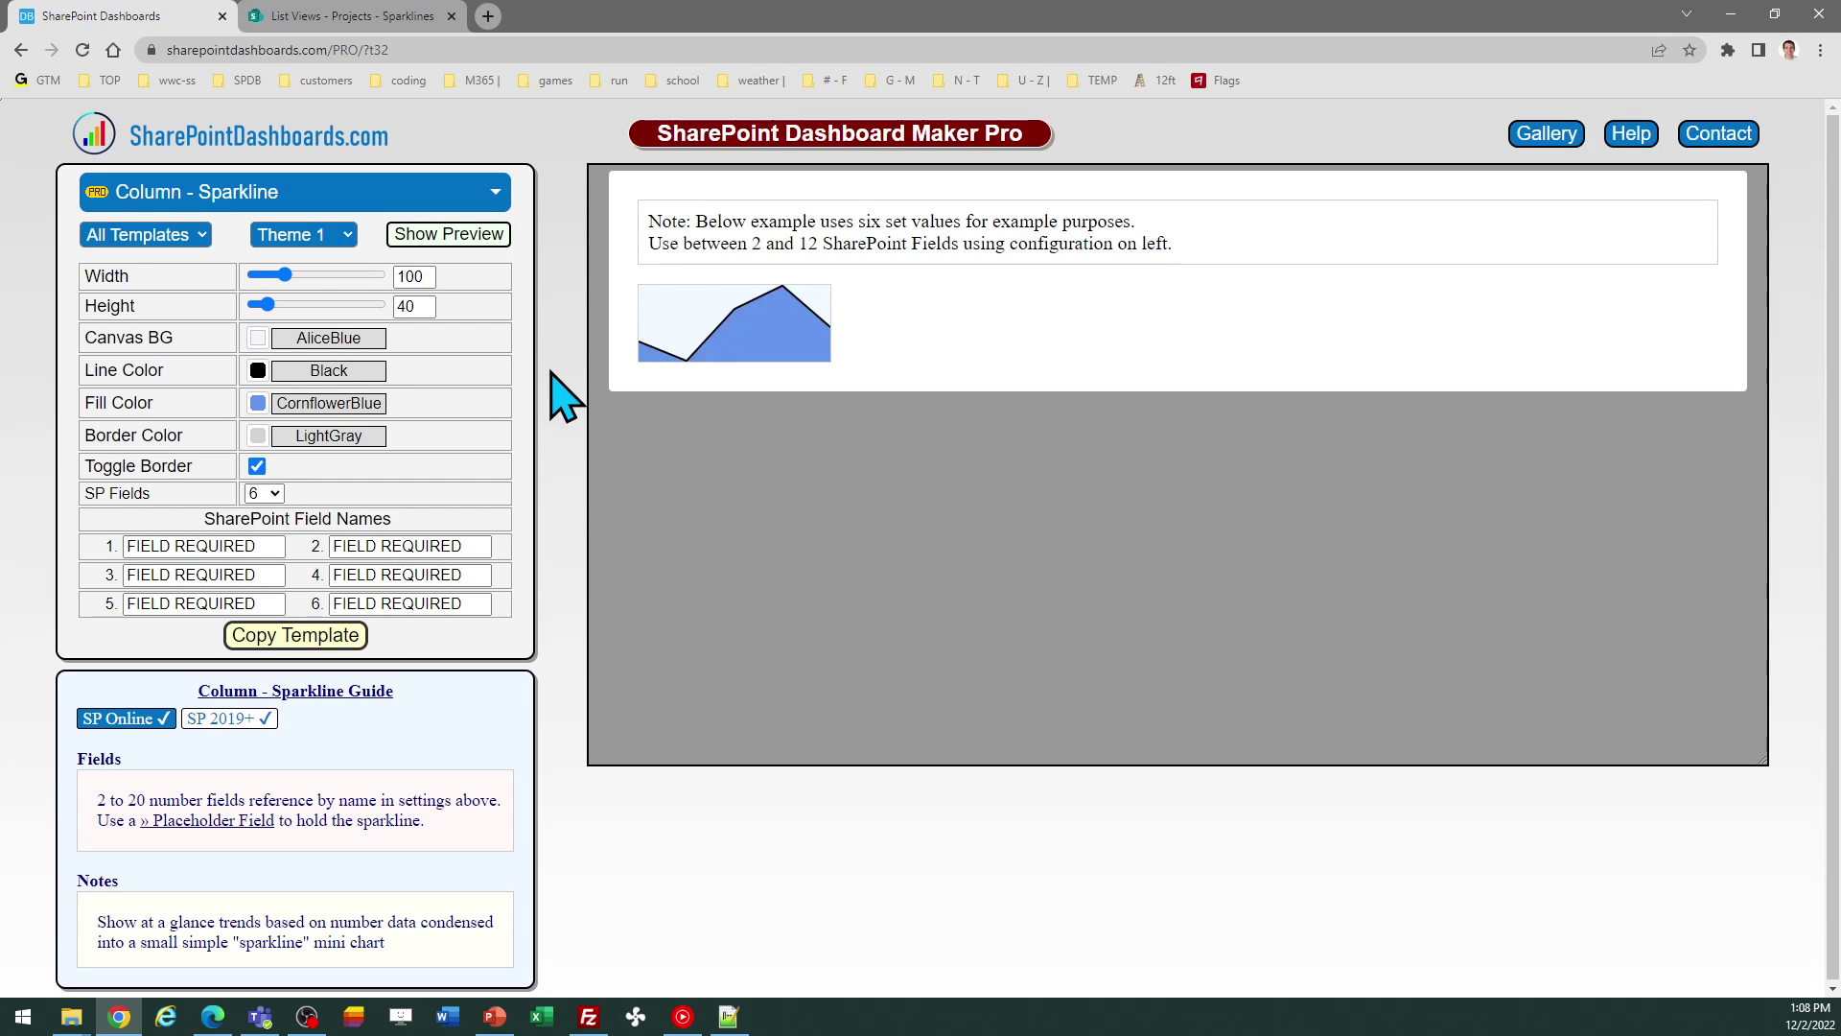
# Try Theme 2 on the Column - Sparkline template and settle on Theme 3.
pyautogui.click(348, 234)
pyautogui.click(347, 279)
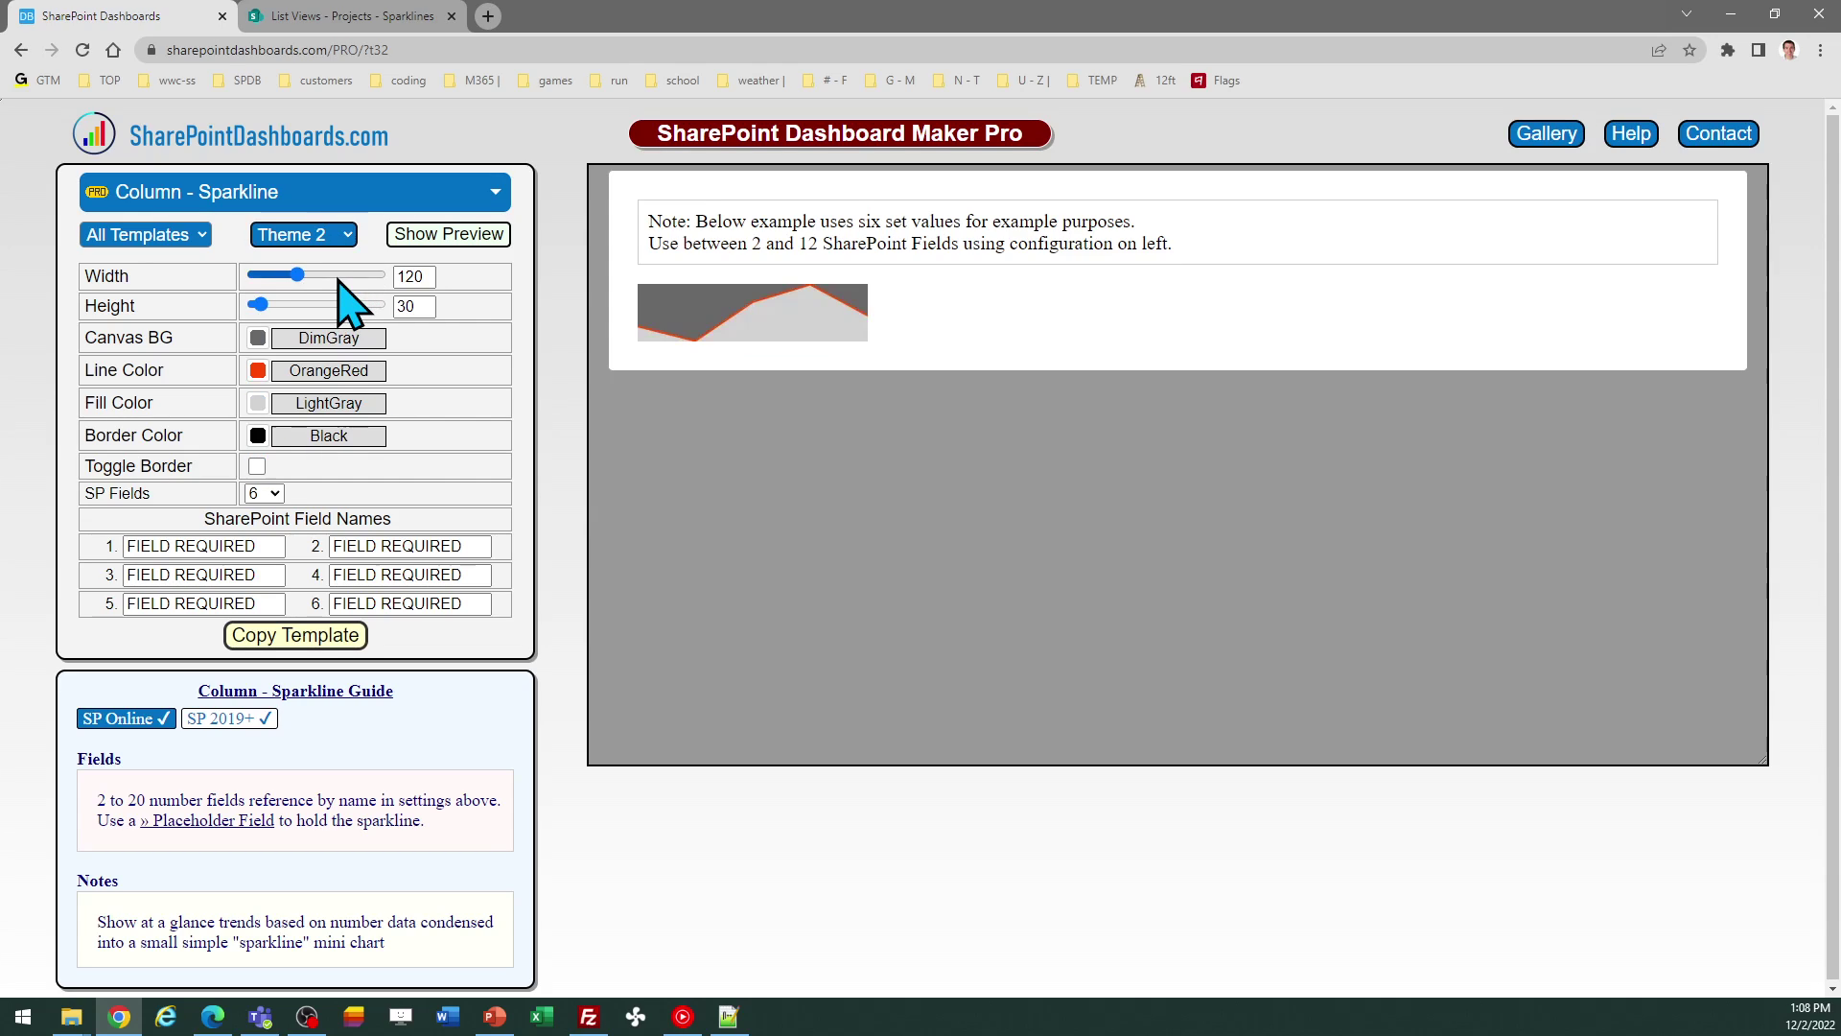
pyautogui.click(345, 238)
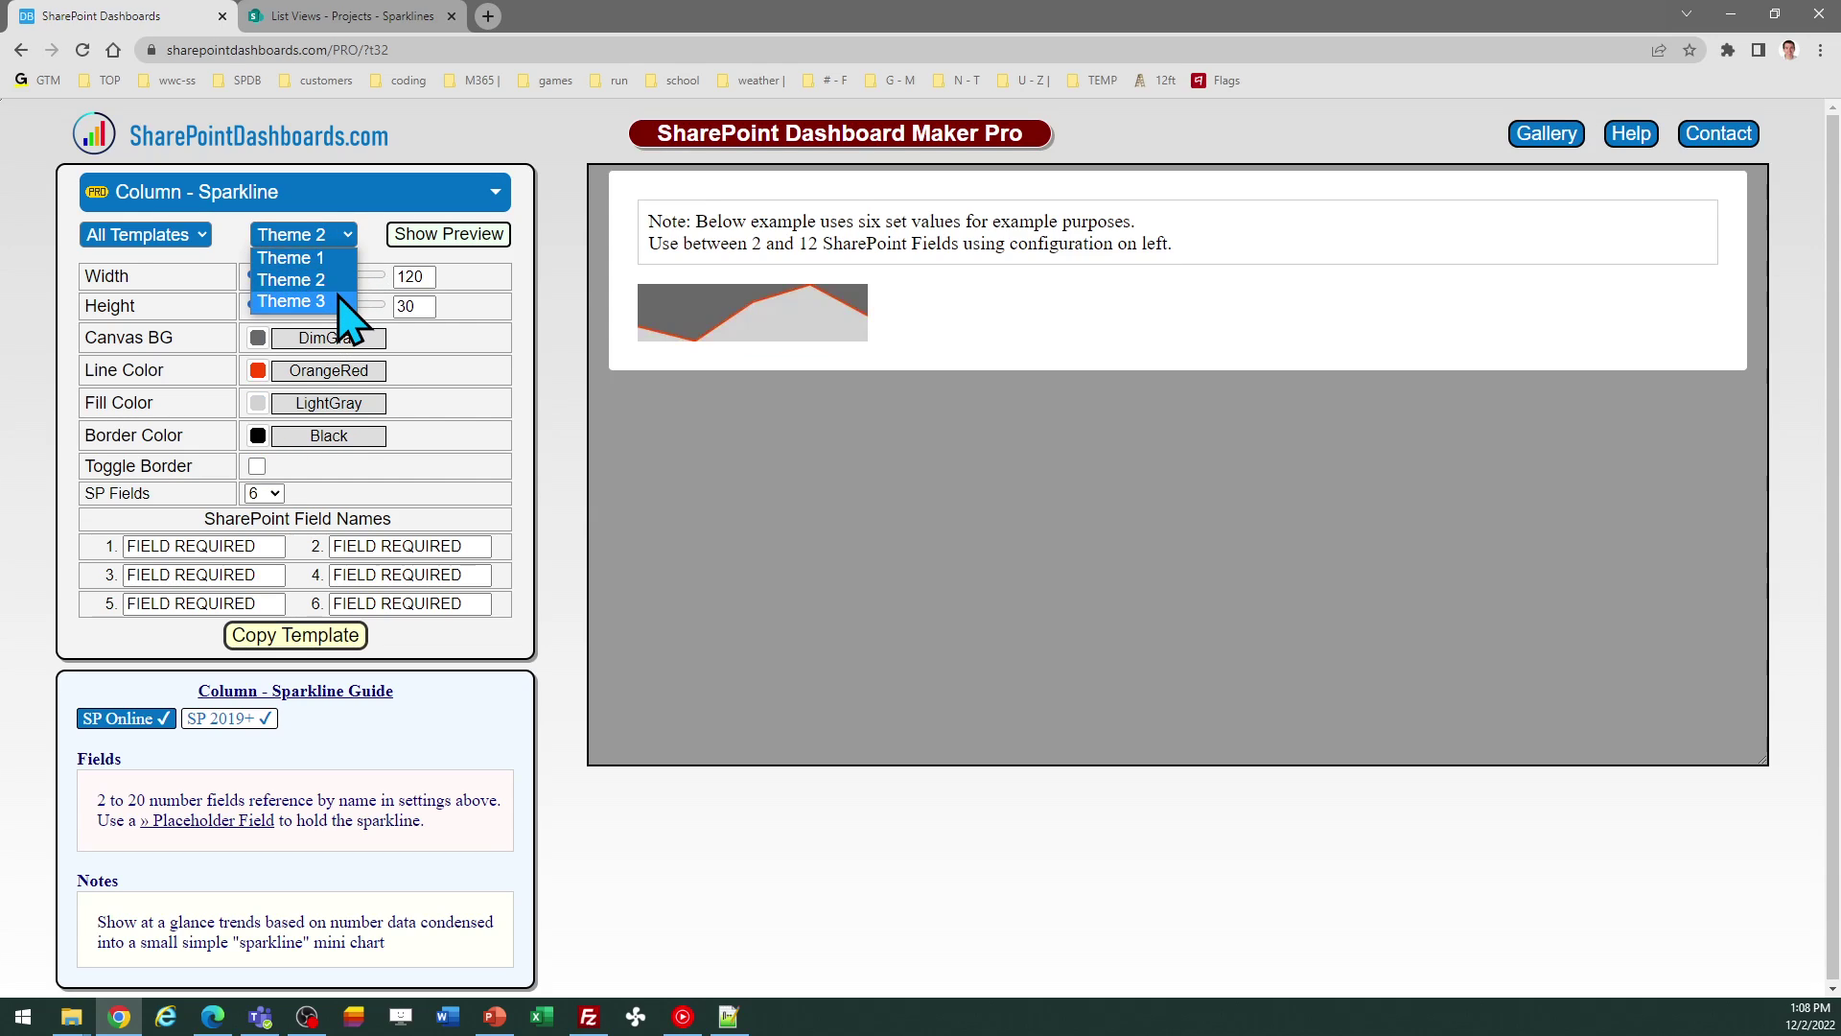
pyautogui.click(347, 301)
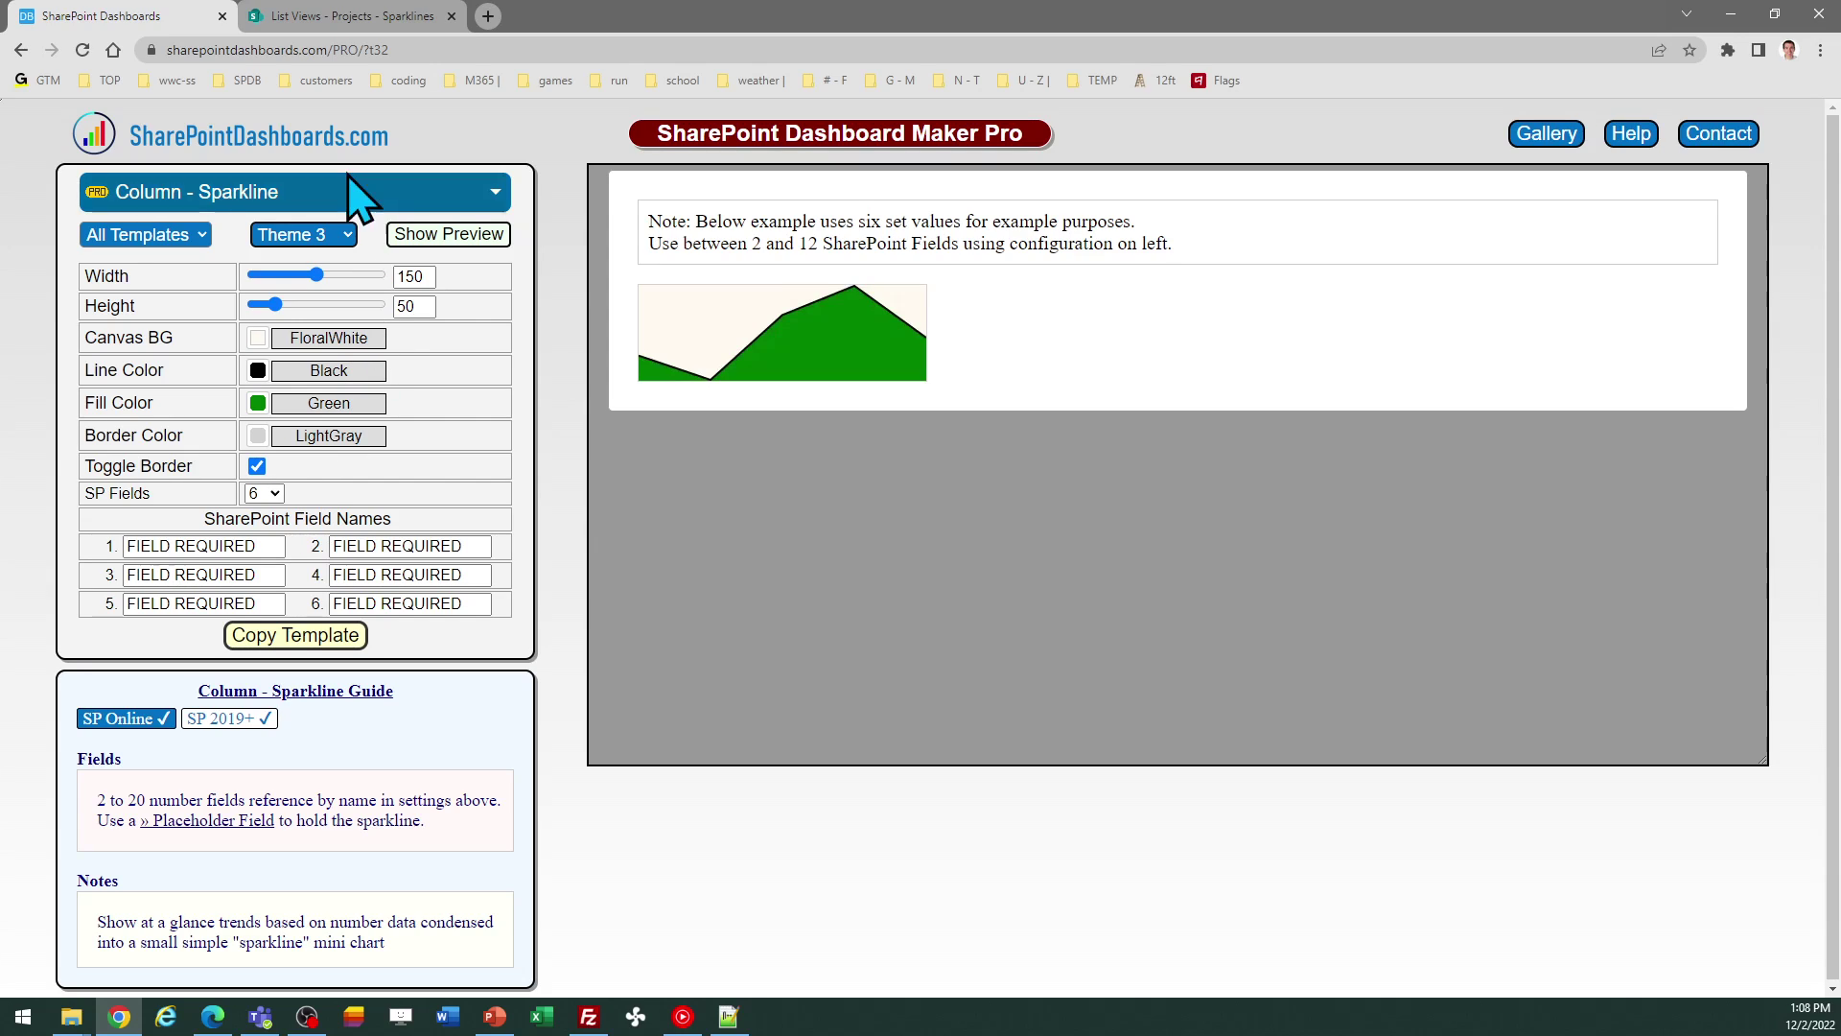
# Check the Projects list's column names and enter Jan, Feb, Mar, Apr, May and Jun as the six SharePoint field names.
pyautogui.click(368, 19)
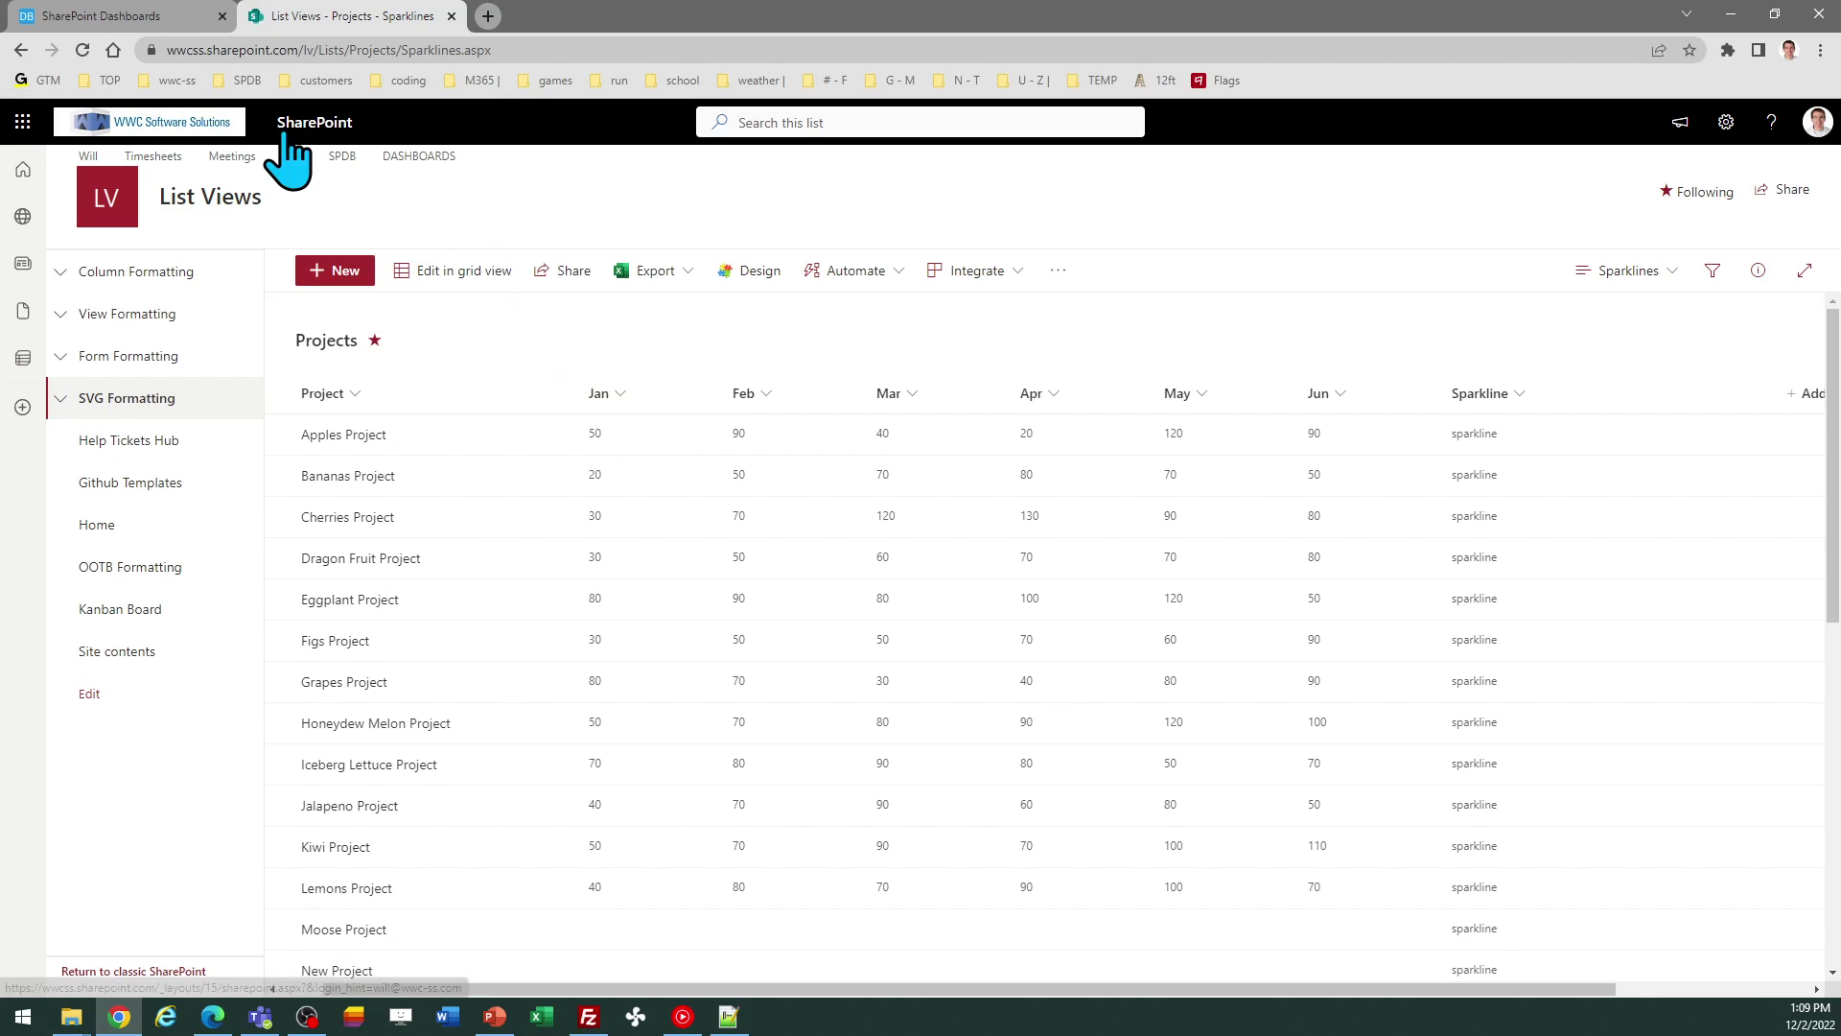
pyautogui.click(88, 13)
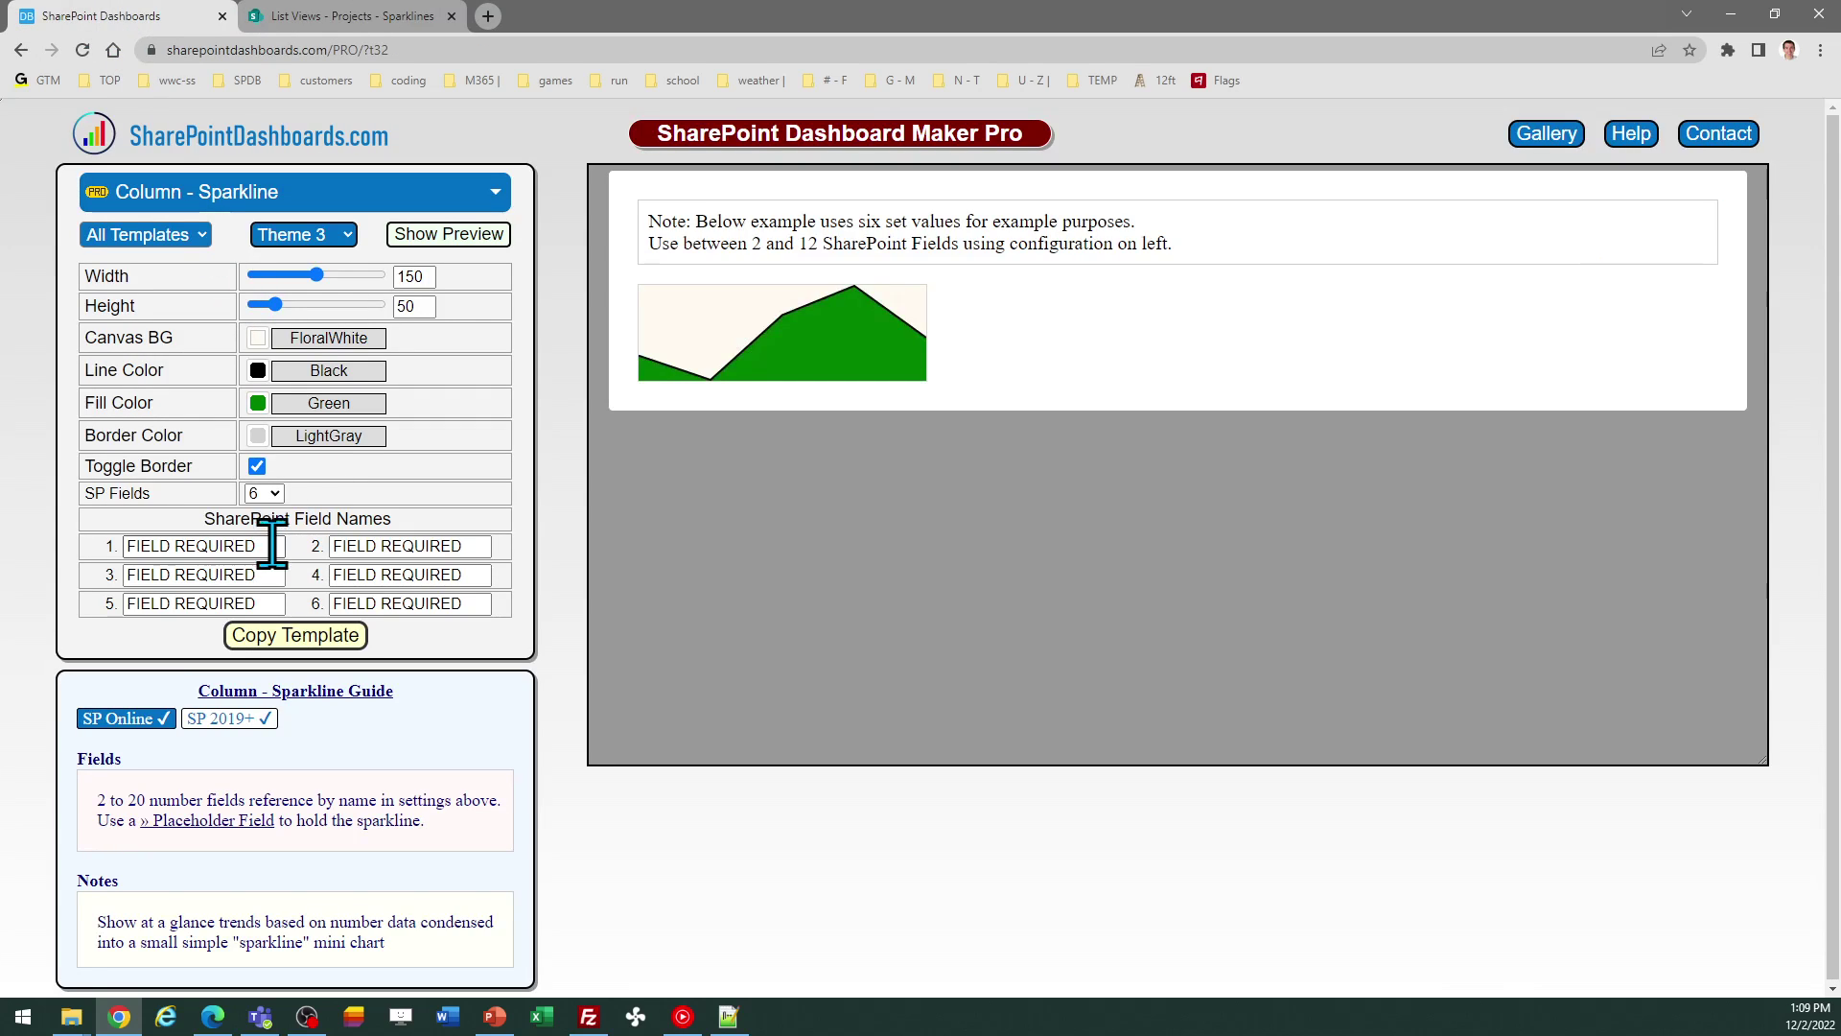
pyautogui.moveTo(263, 545); pyautogui.dragTo(81, 546)
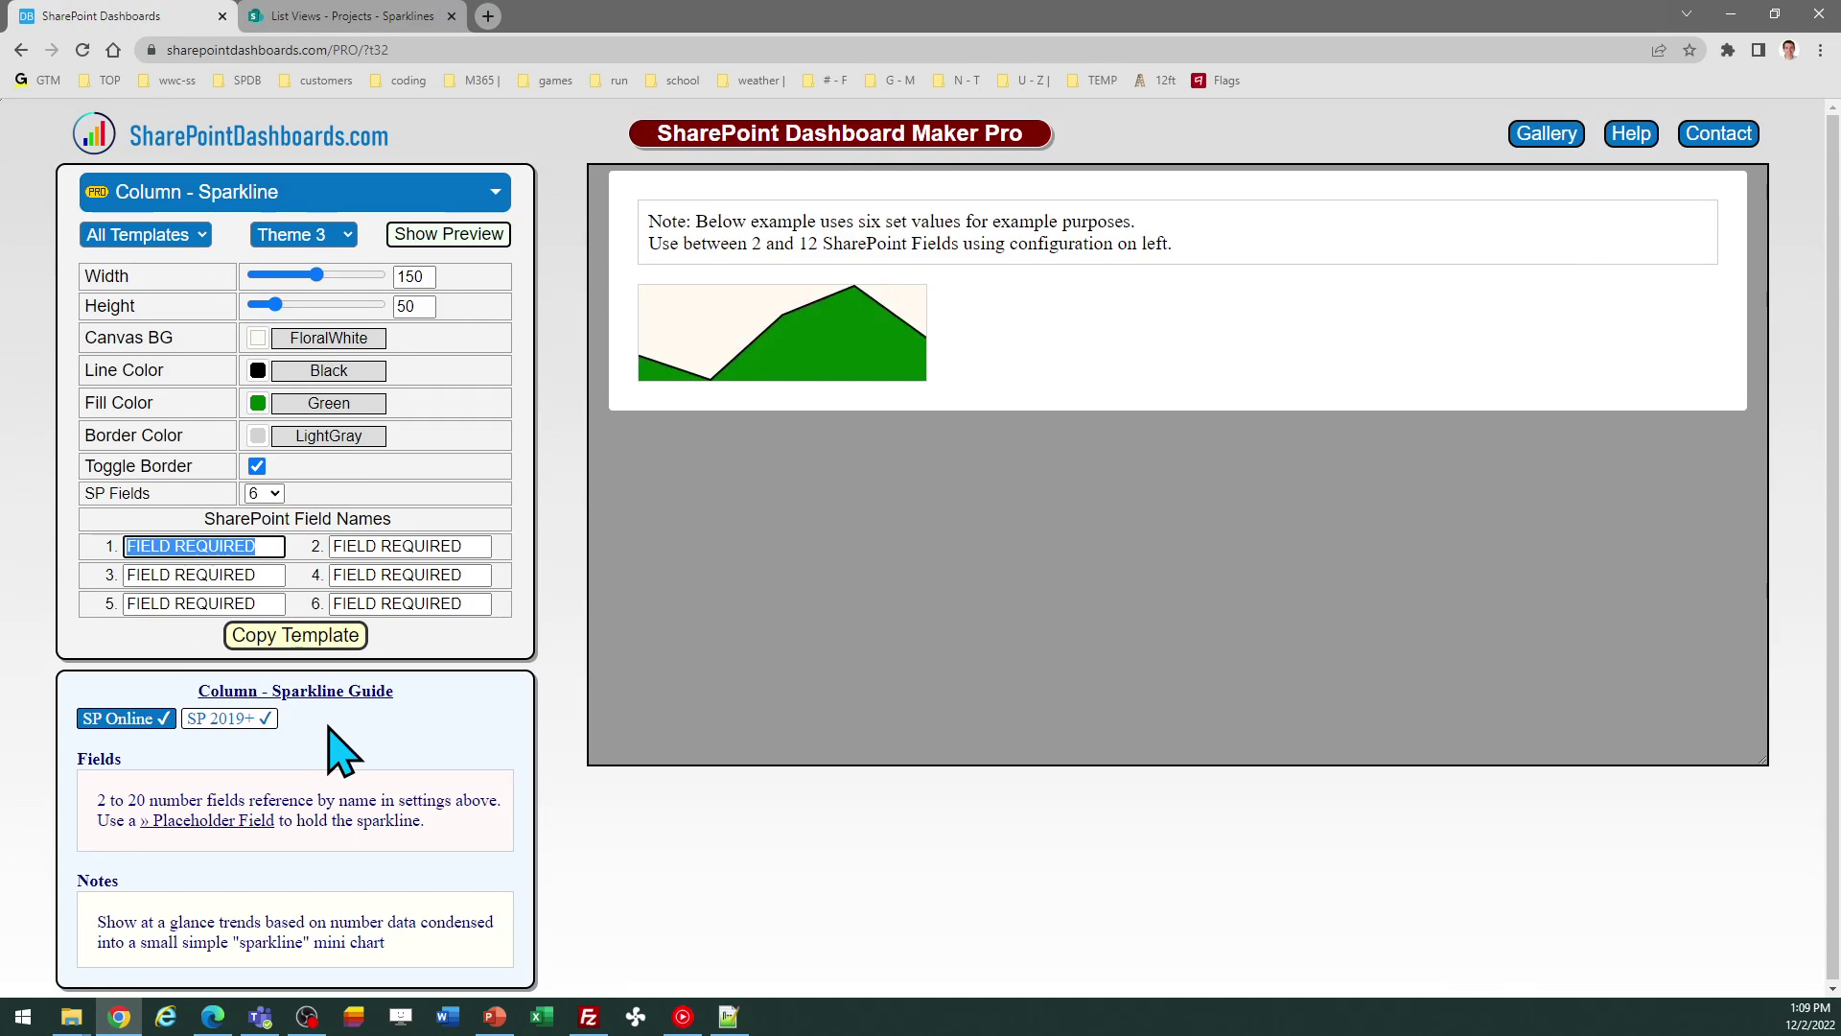
pyautogui.write('Jan')
pyautogui.press('Tab')
pyautogui.write('Feb')
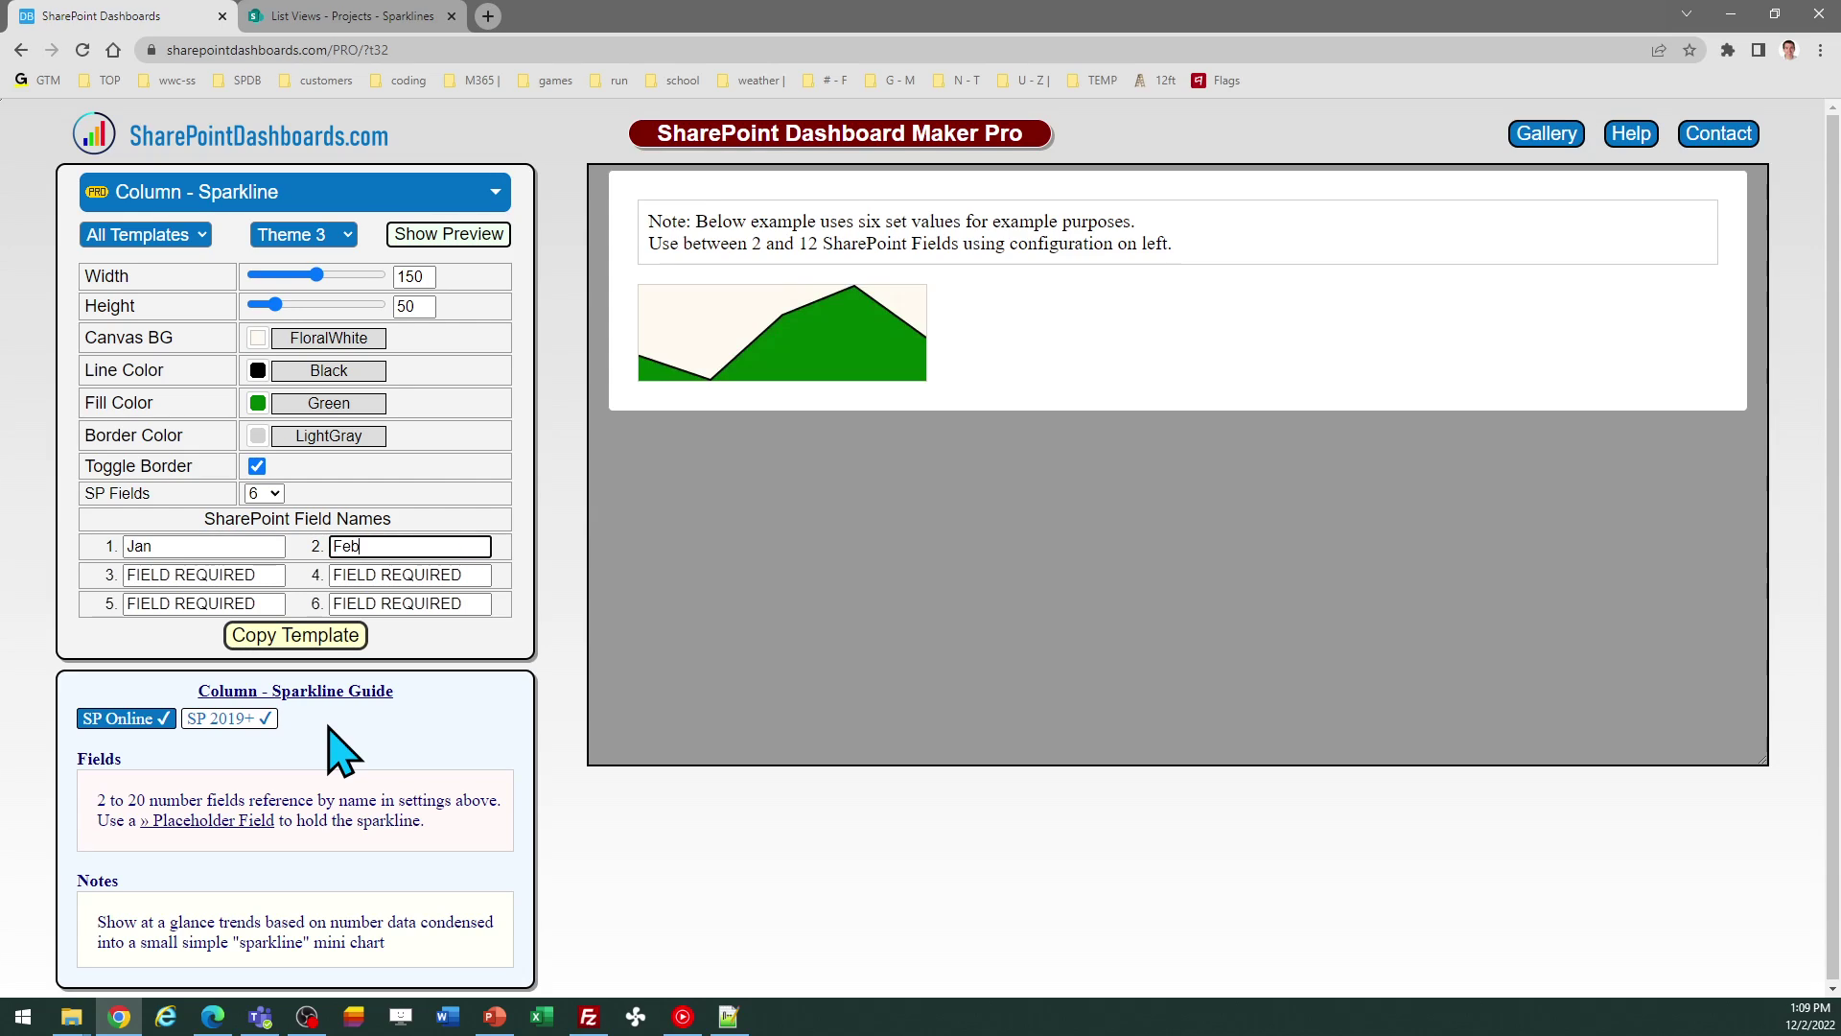
pyautogui.press('Tab')
pyautogui.write('Mar')
pyautogui.press('Tab')
pyautogui.write('A')
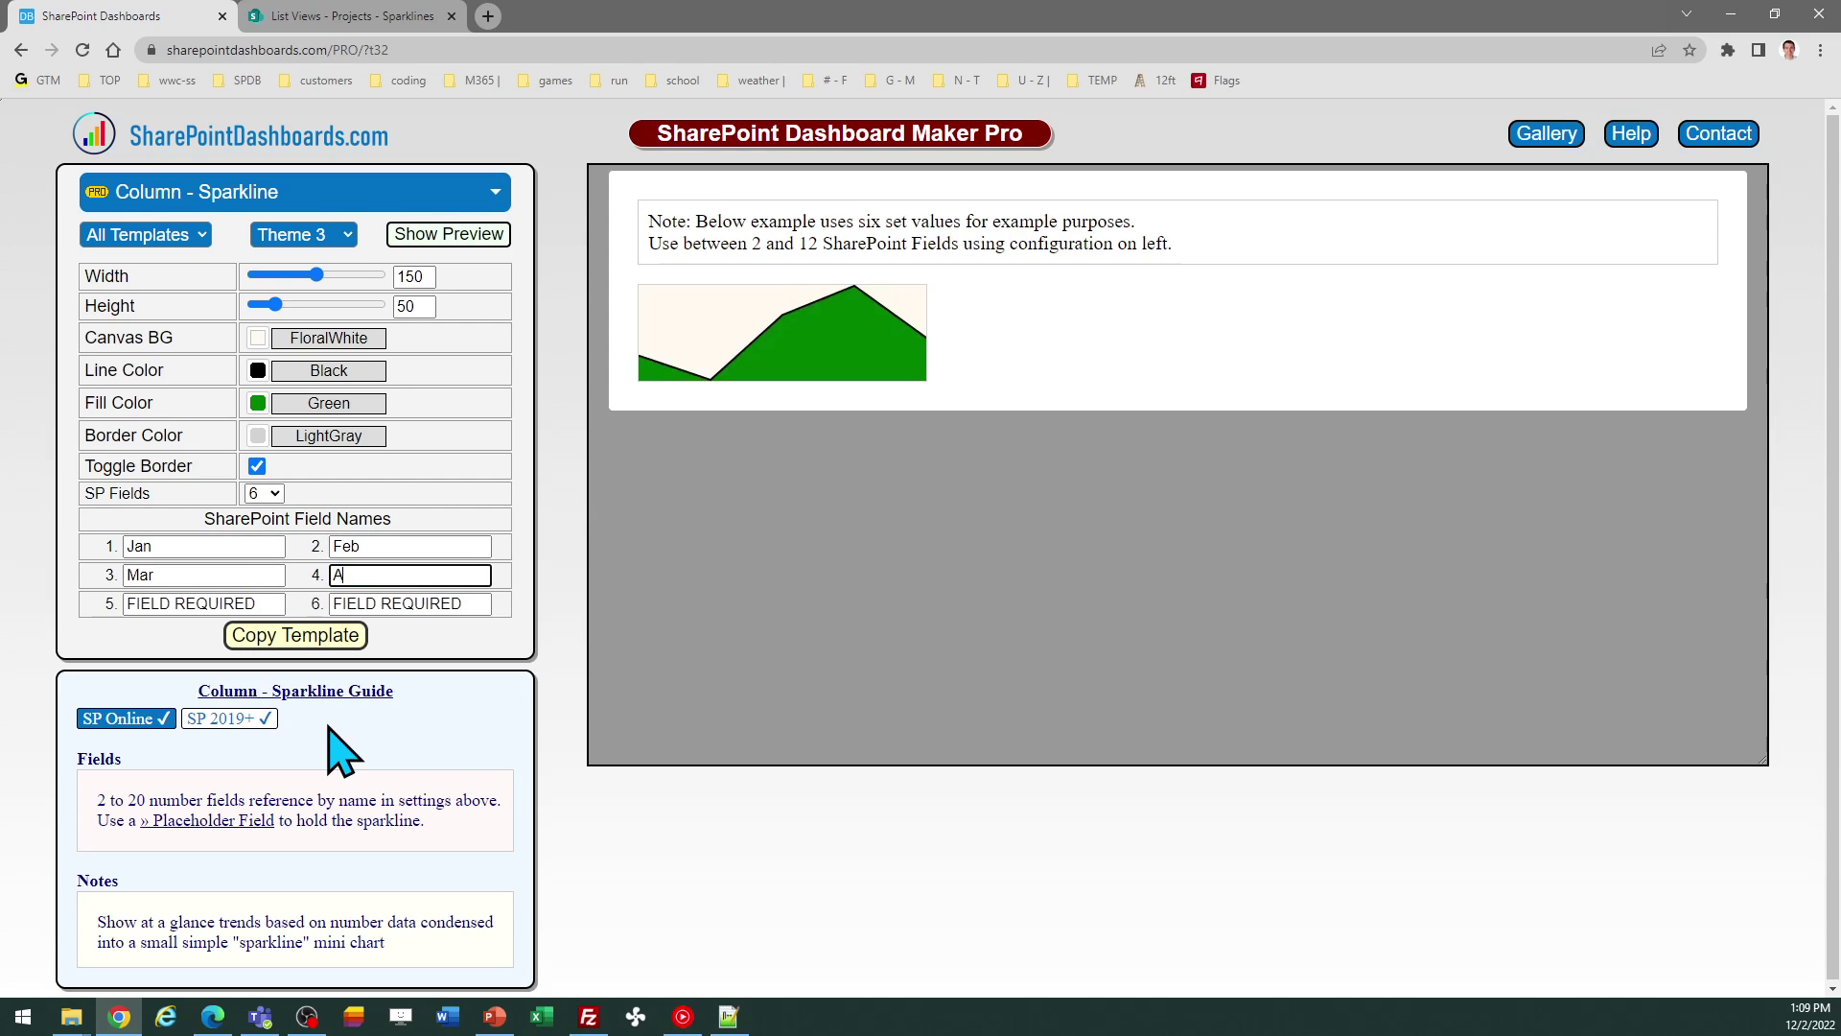
pyautogui.write('pr')
pyautogui.press('Tab')
pyautogui.write('M')
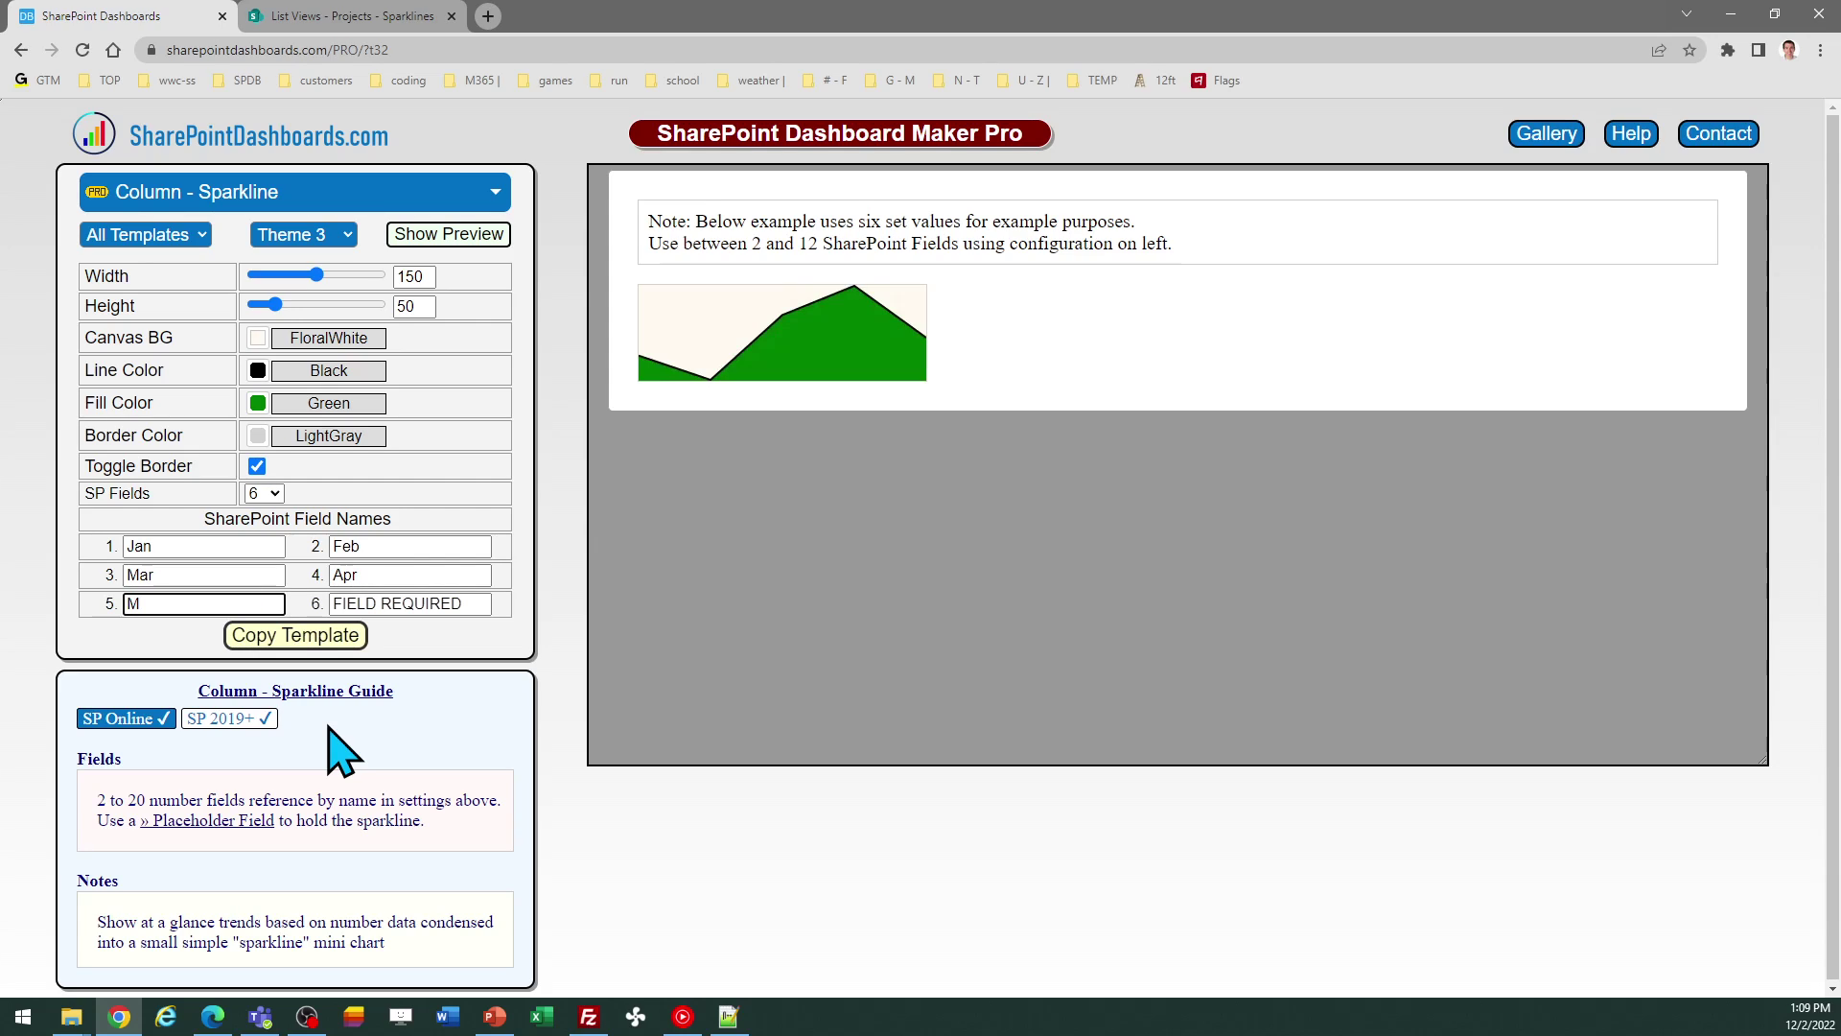
pyautogui.write('ay')
pyautogui.press('Tab')
pyautogui.write('Jun')
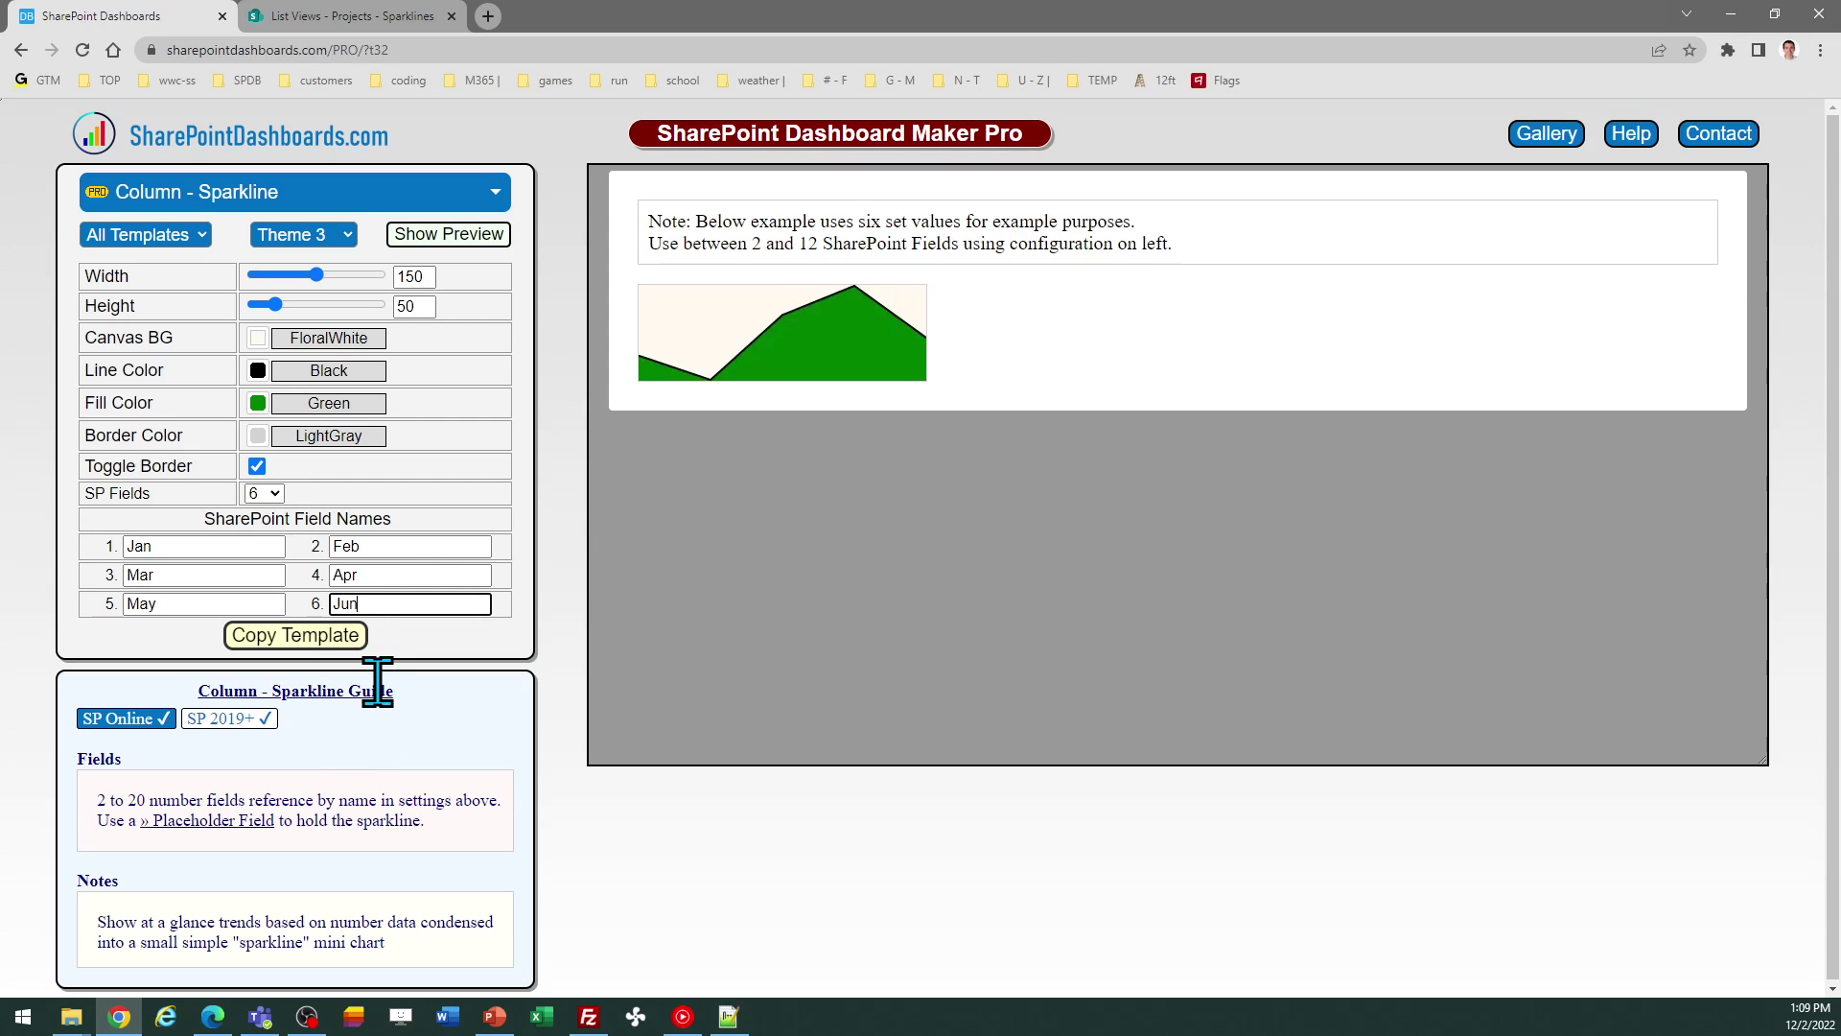
# Copy the configured sparkline template and dismiss its instructions.
pyautogui.click(324, 638)
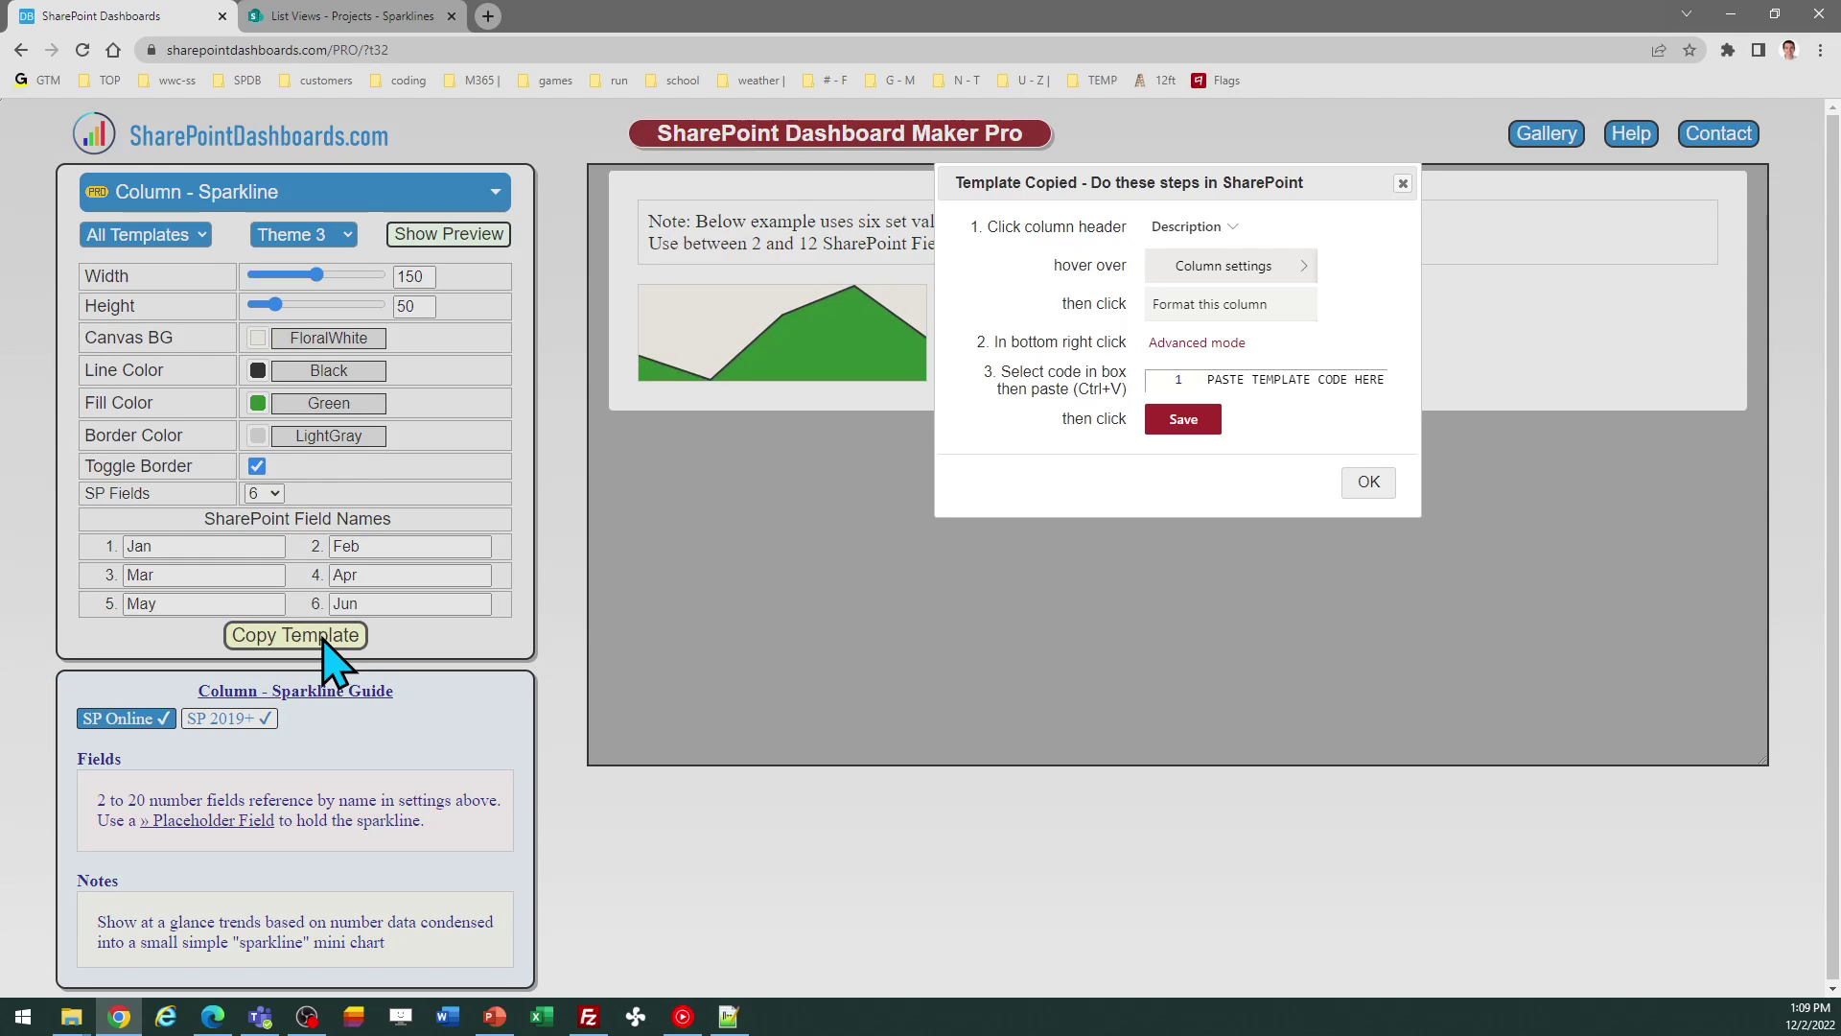
pyautogui.click(1375, 481)
# Switch to the SharePoint Projects list and open the Sparkline column's formatting in advanced mode.
pyautogui.click(349, 16)
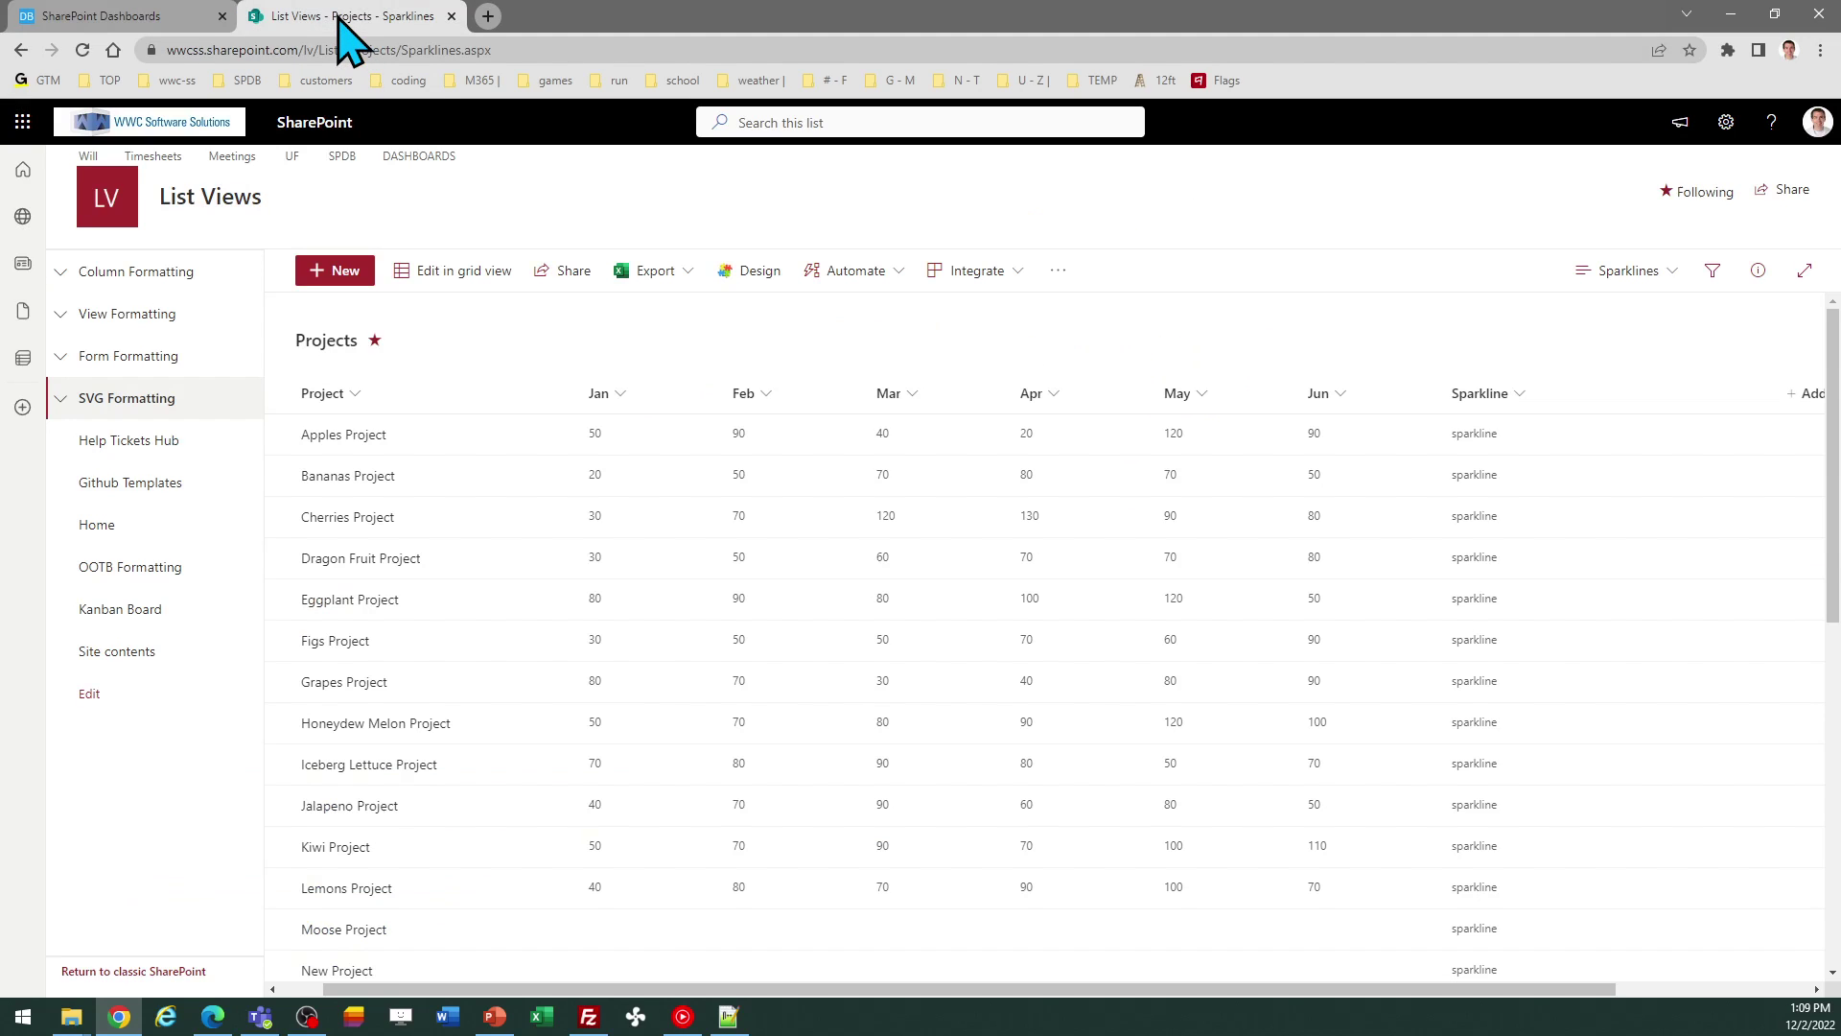
pyautogui.click(1523, 395)
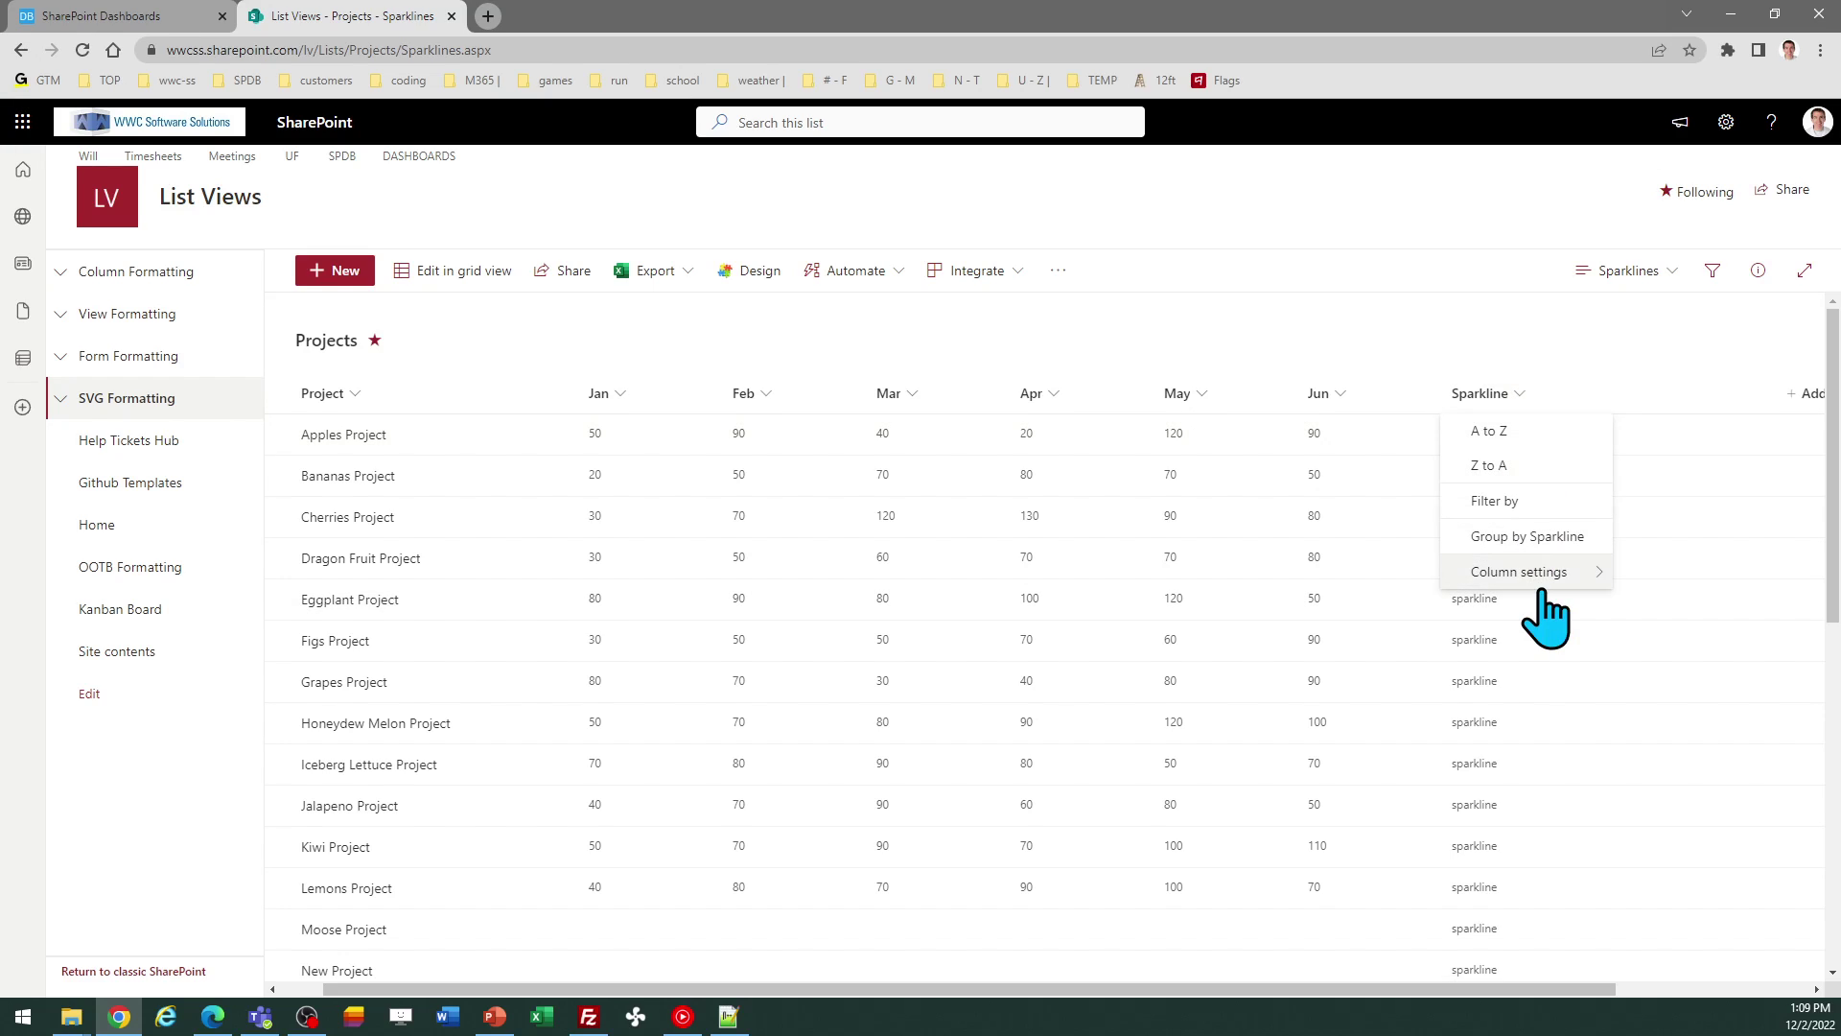
pyautogui.moveTo(1540, 585)
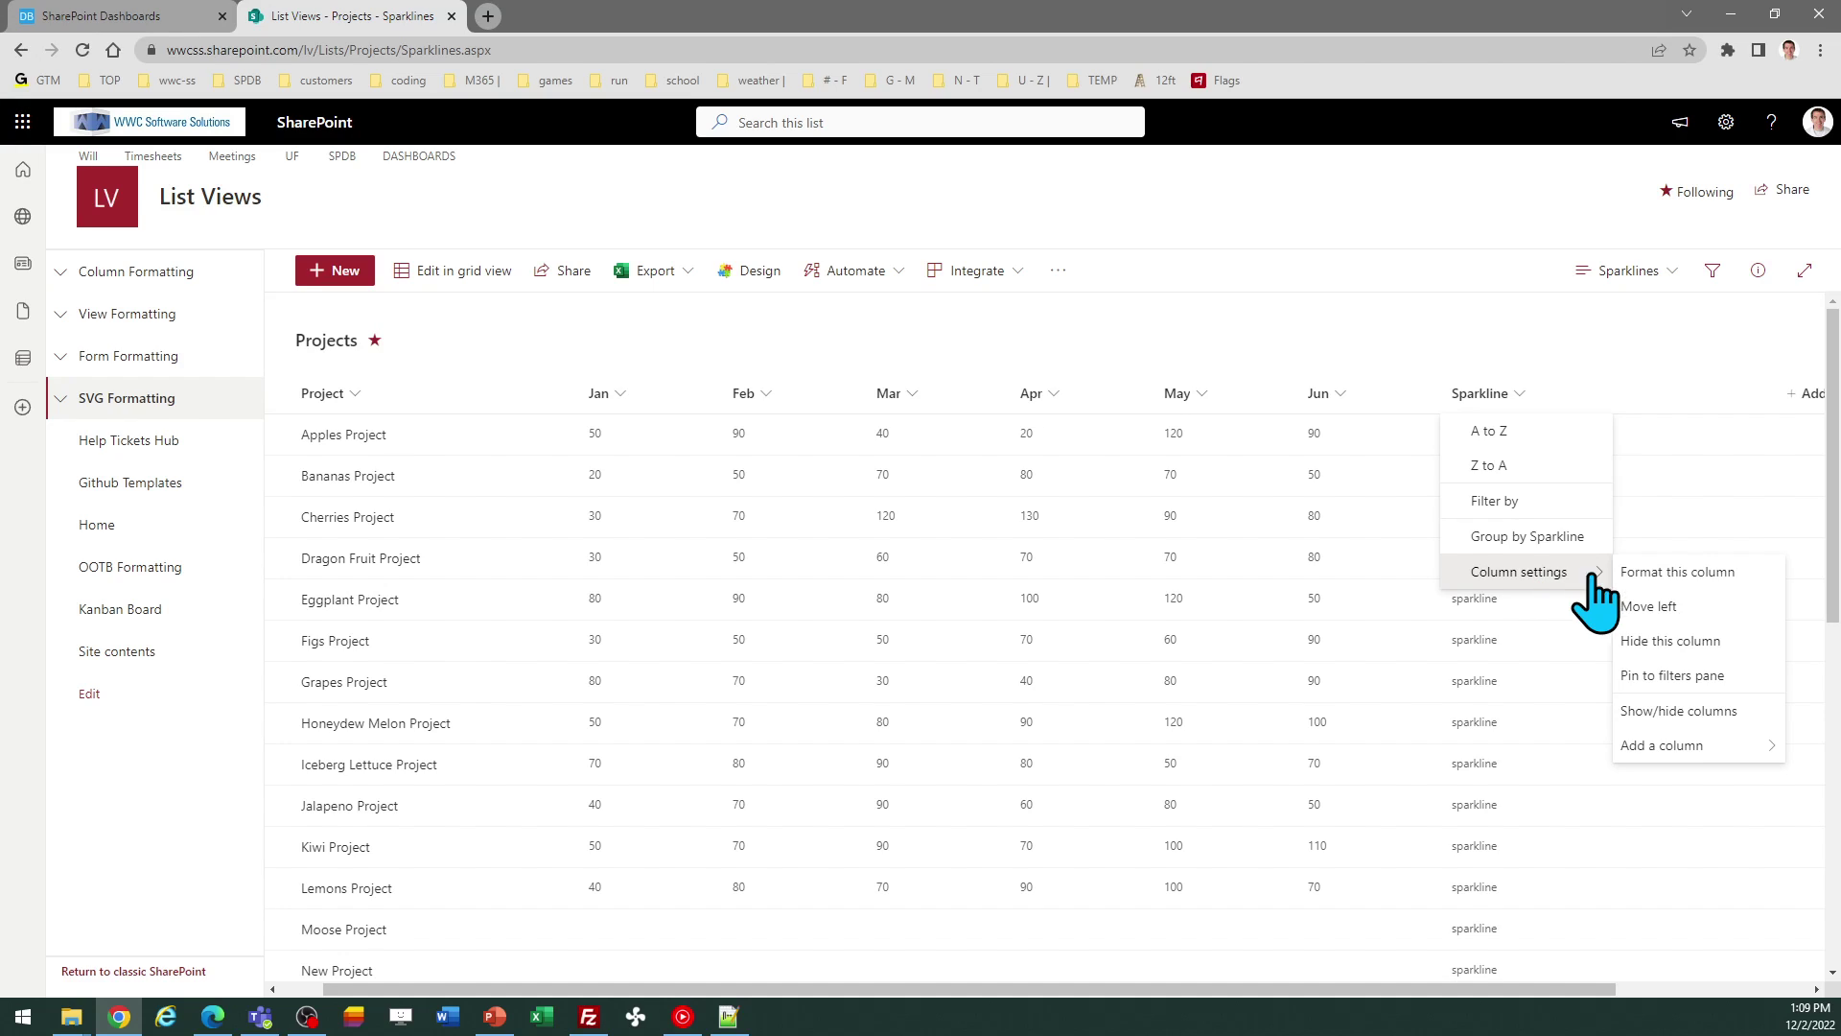
pyautogui.click(1685, 574)
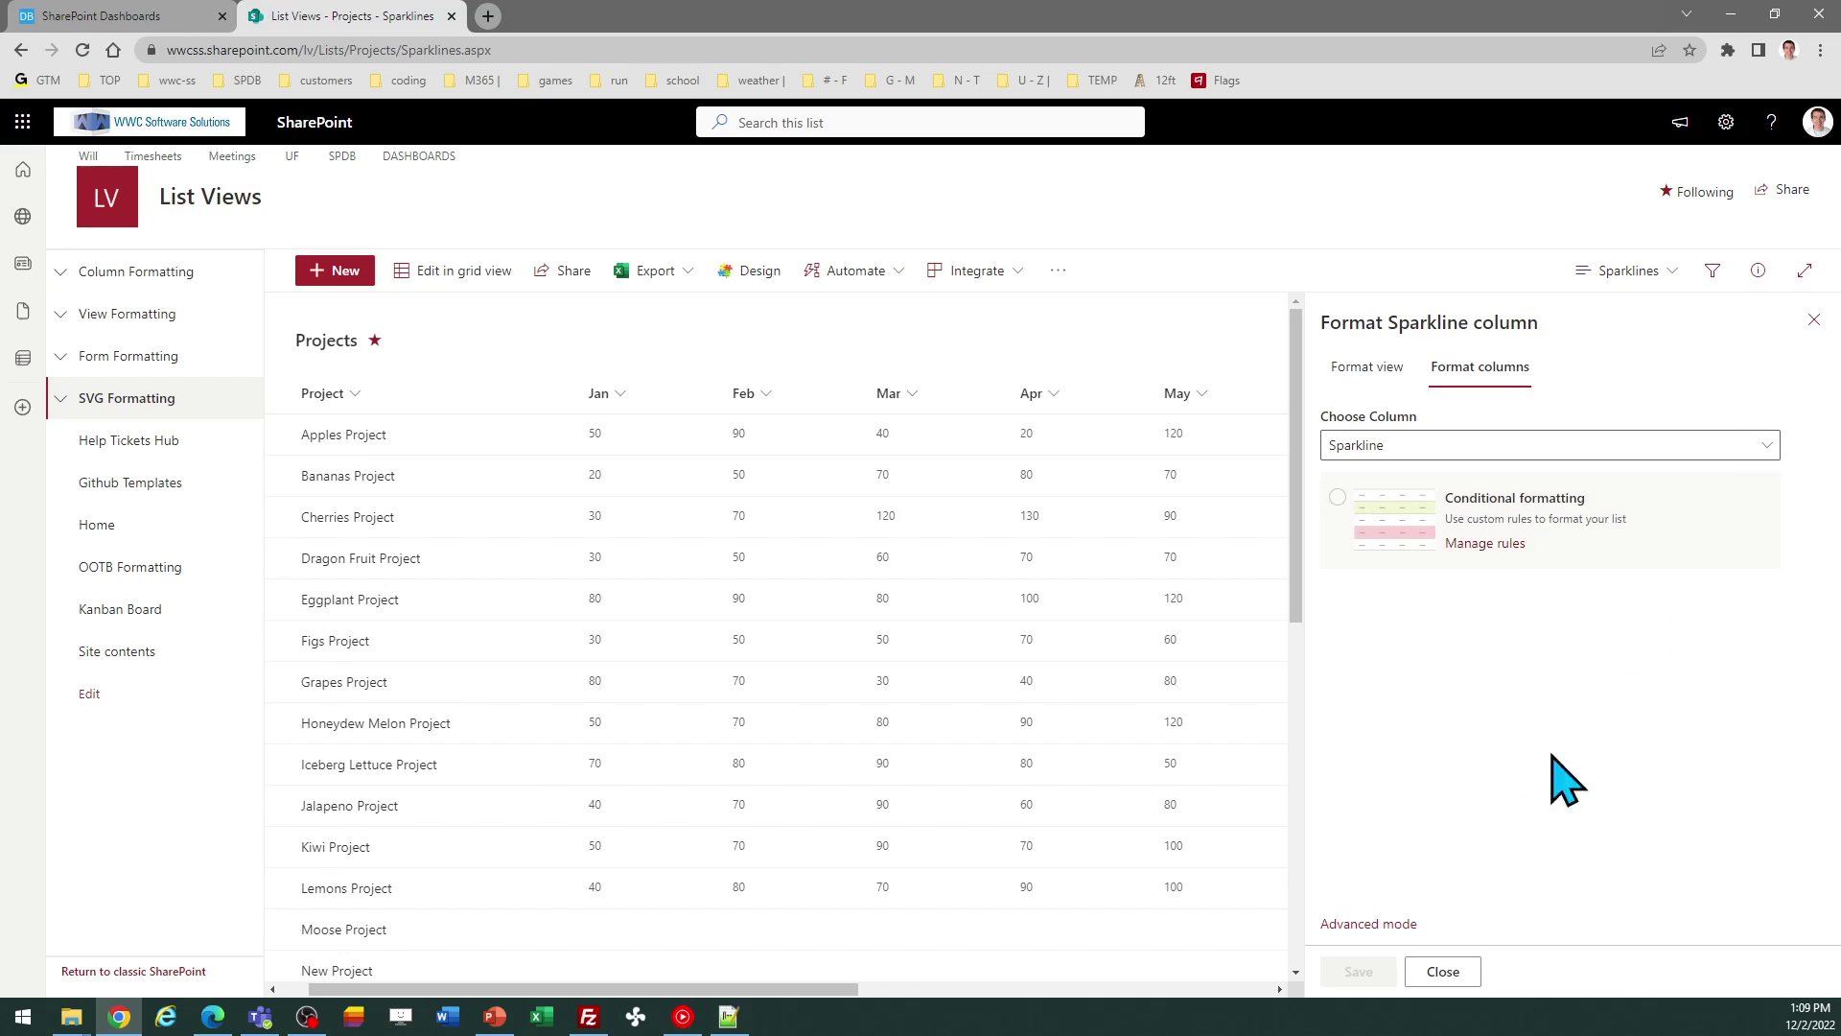
pyautogui.click(1362, 923)
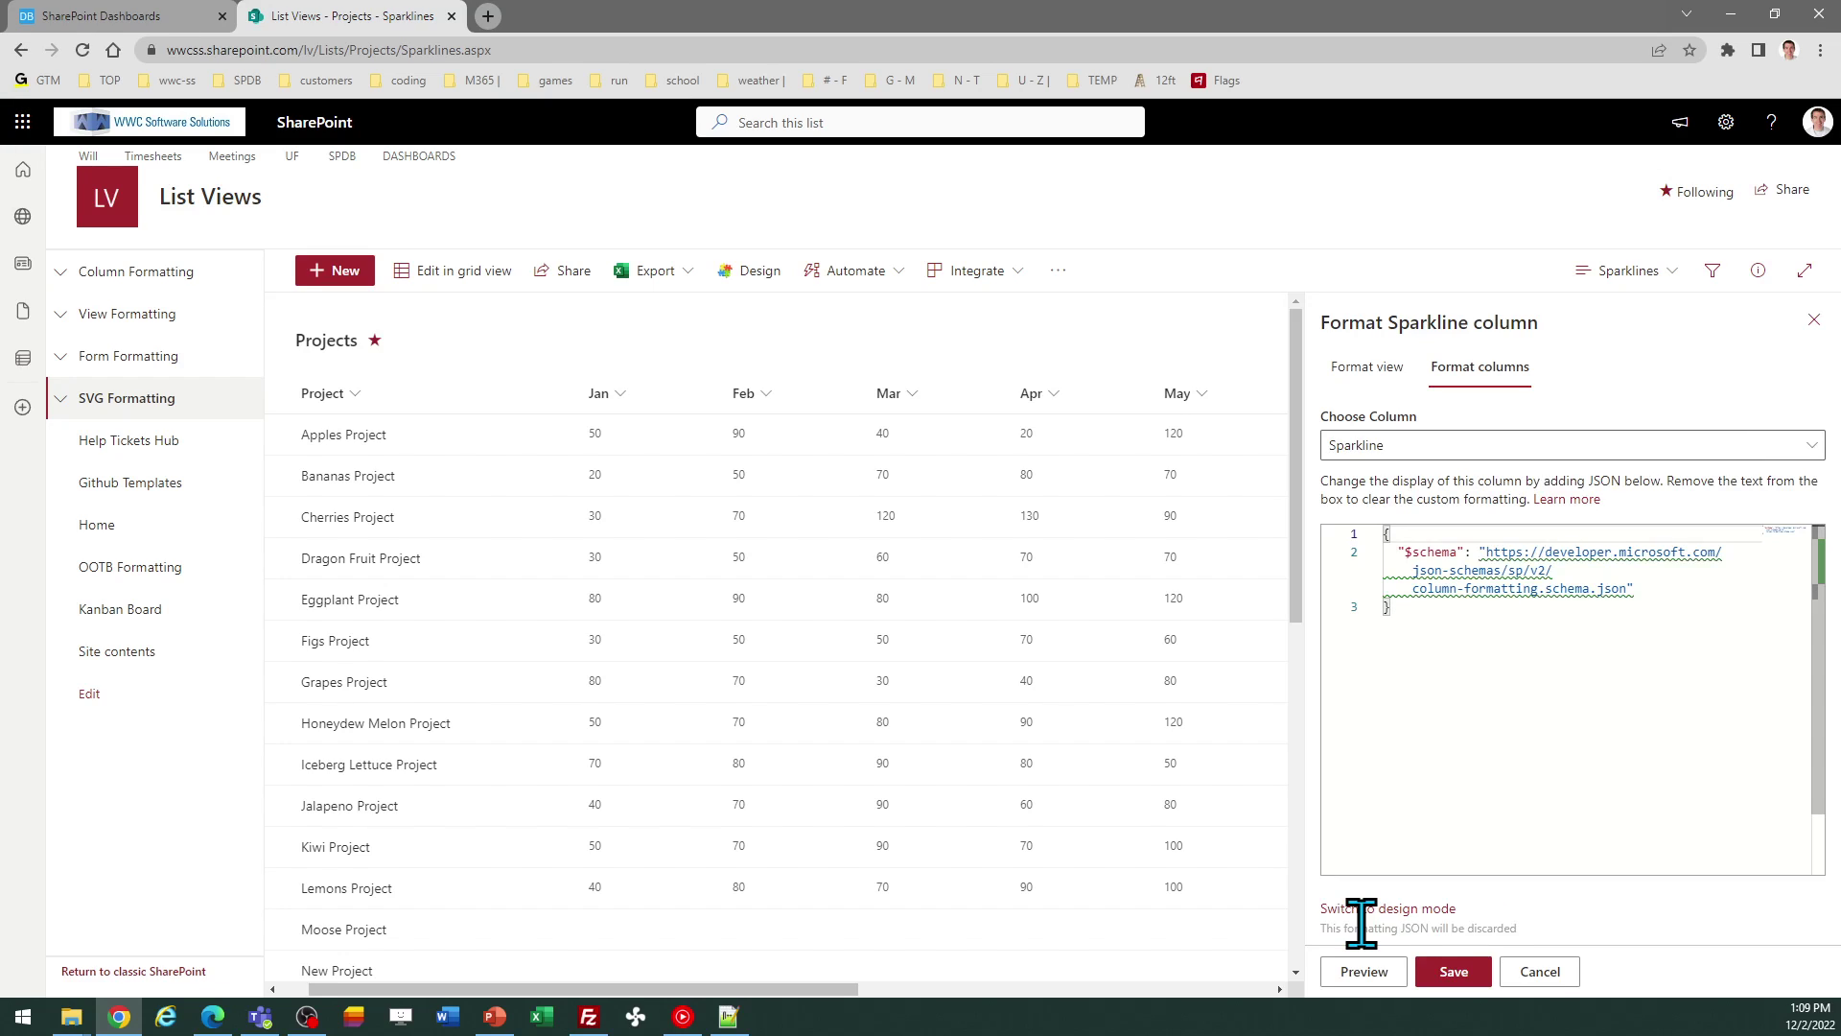
# Replace the Sparkline column's whole formatting JSON with the copied template, save it and close the formatting pane.
pyautogui.click(1477, 779)
pyautogui.hotkey('ctrl', 'a')
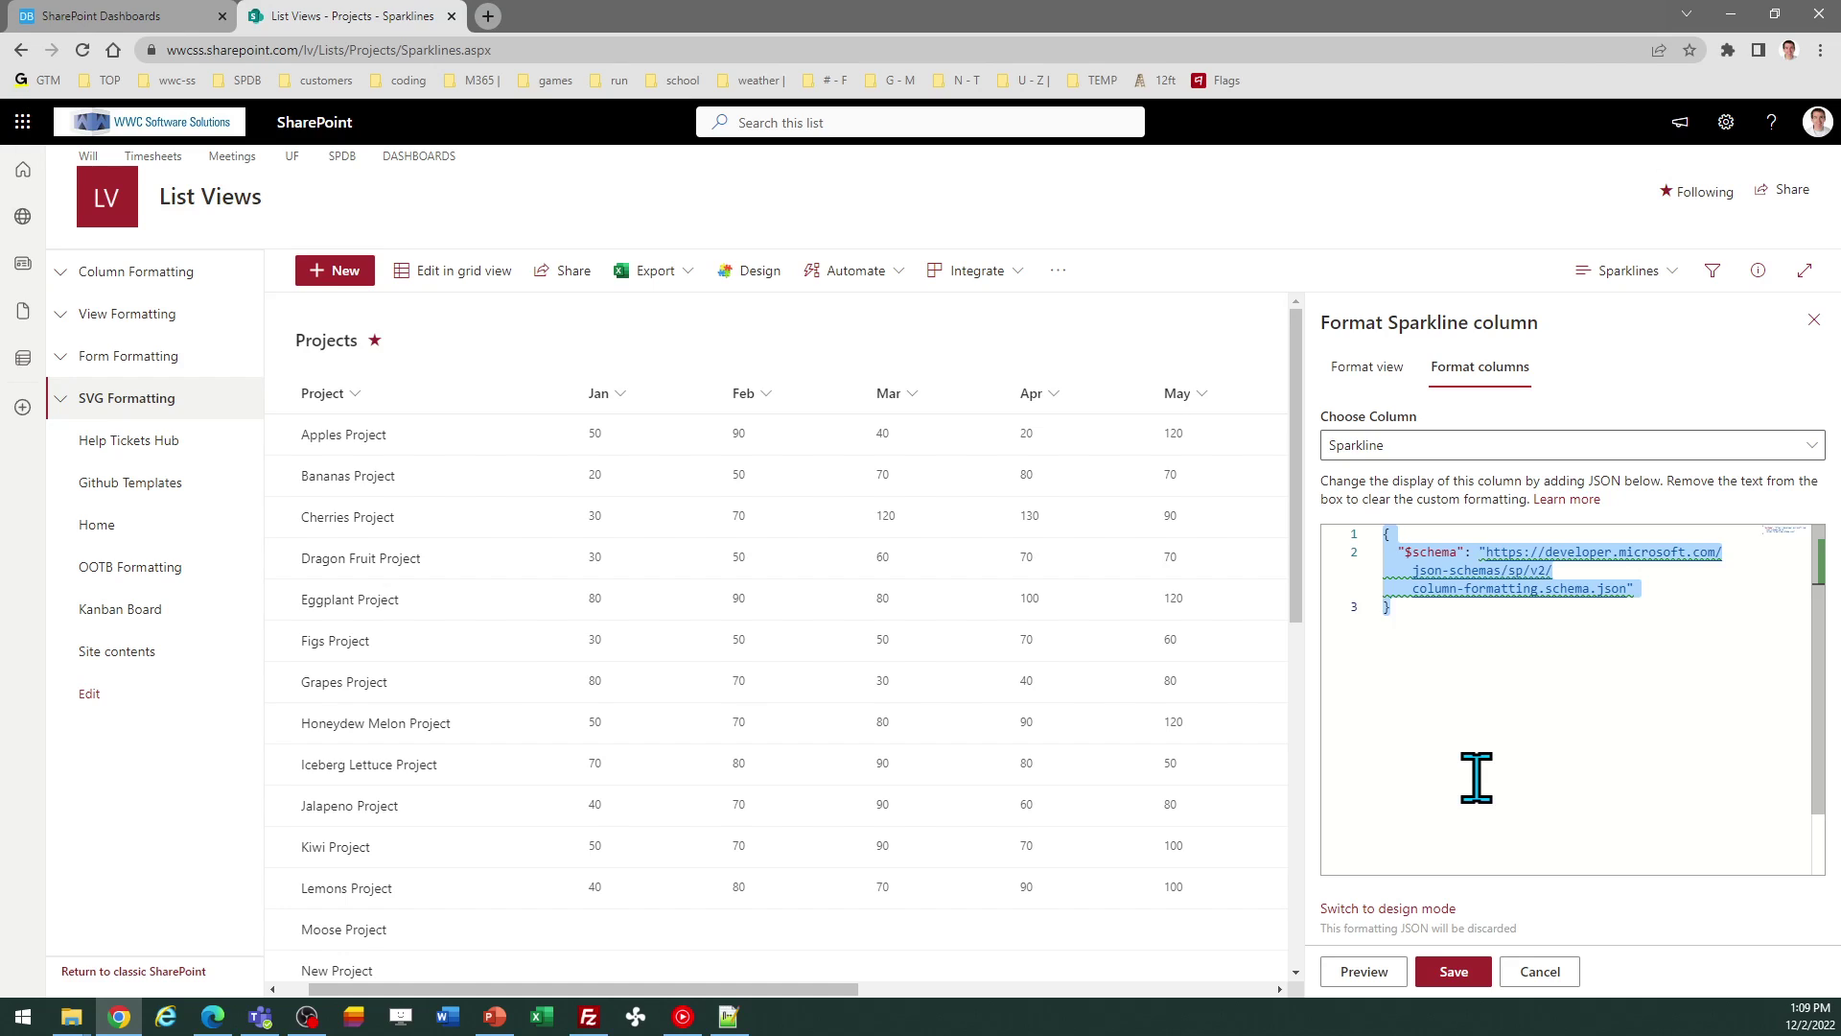
pyautogui.hotkey('ctrl', 'v')
pyautogui.click(1452, 970)
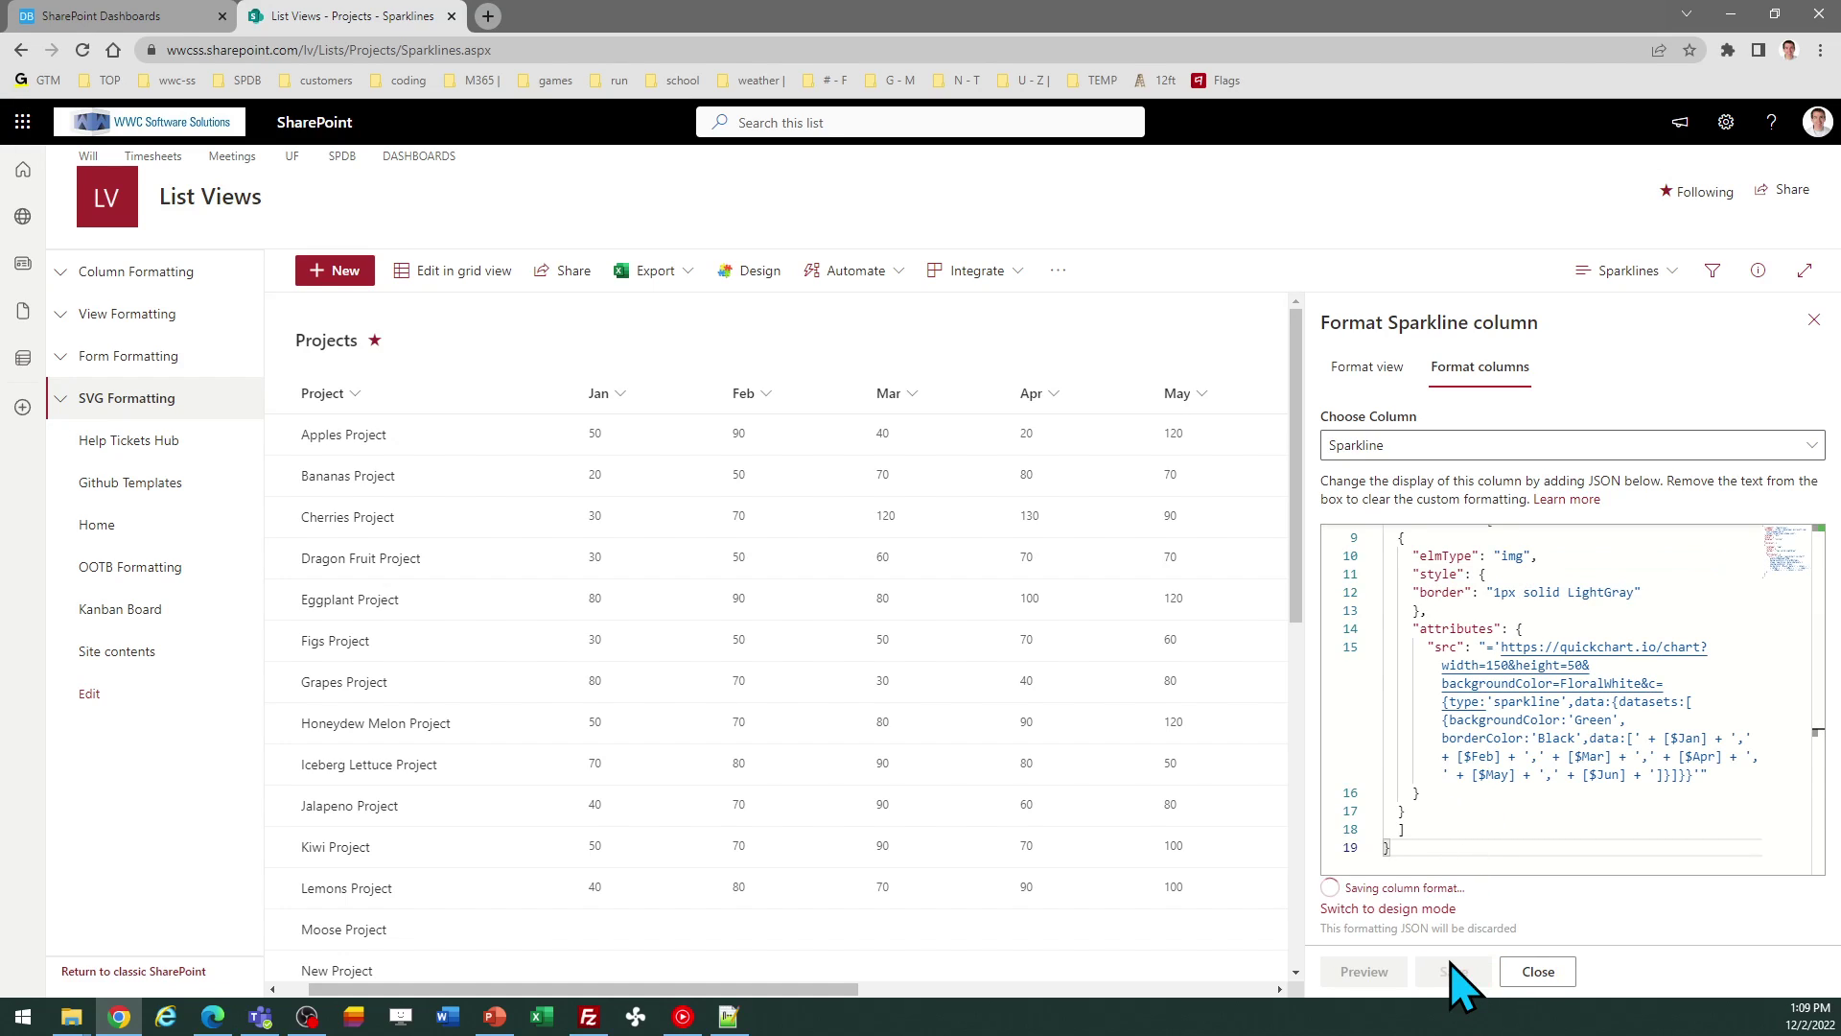
pyautogui.click(1815, 330)
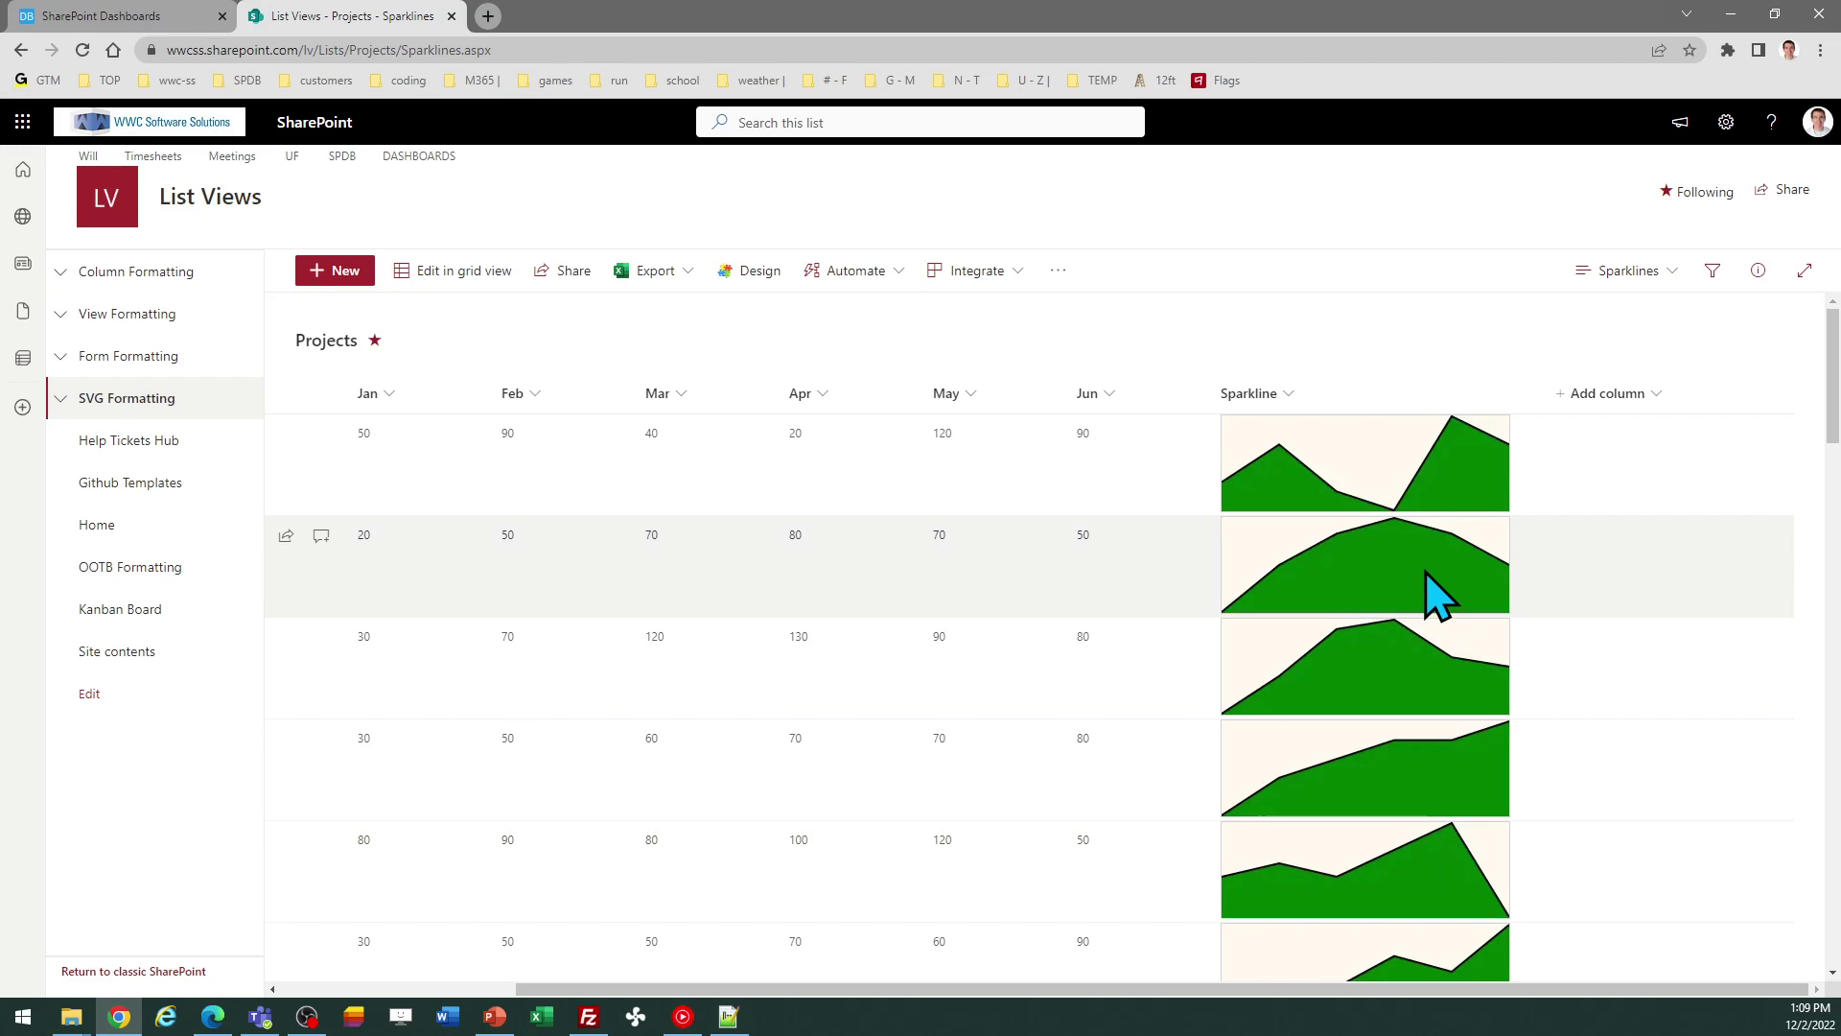
# Adjust the Sparkline column's width in the Projects list to suit the charts.
pyautogui.moveTo(1548, 384); pyautogui.dragTo(1471, 411)
pyautogui.moveTo(1587, 393); pyautogui.dragTo(1665, 412)
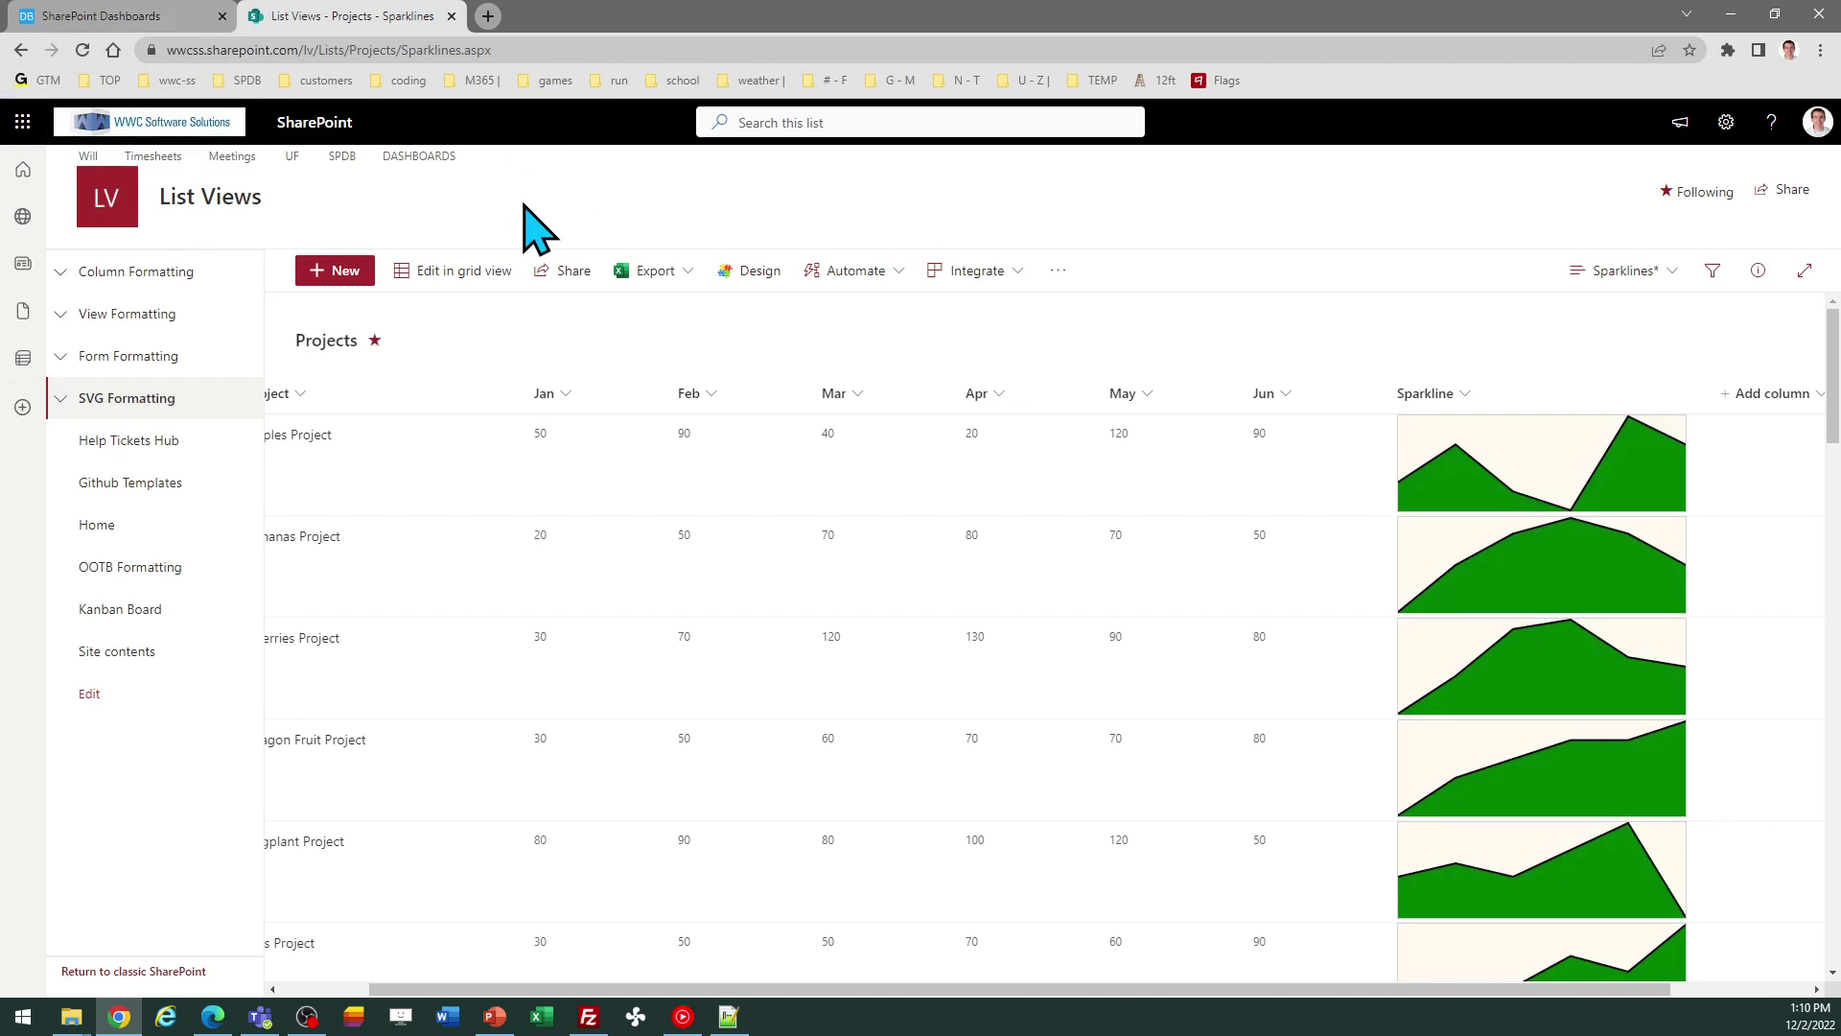
# Reopen the Sparkline column's formatting JSON for editing.
pyautogui.click(1465, 395)
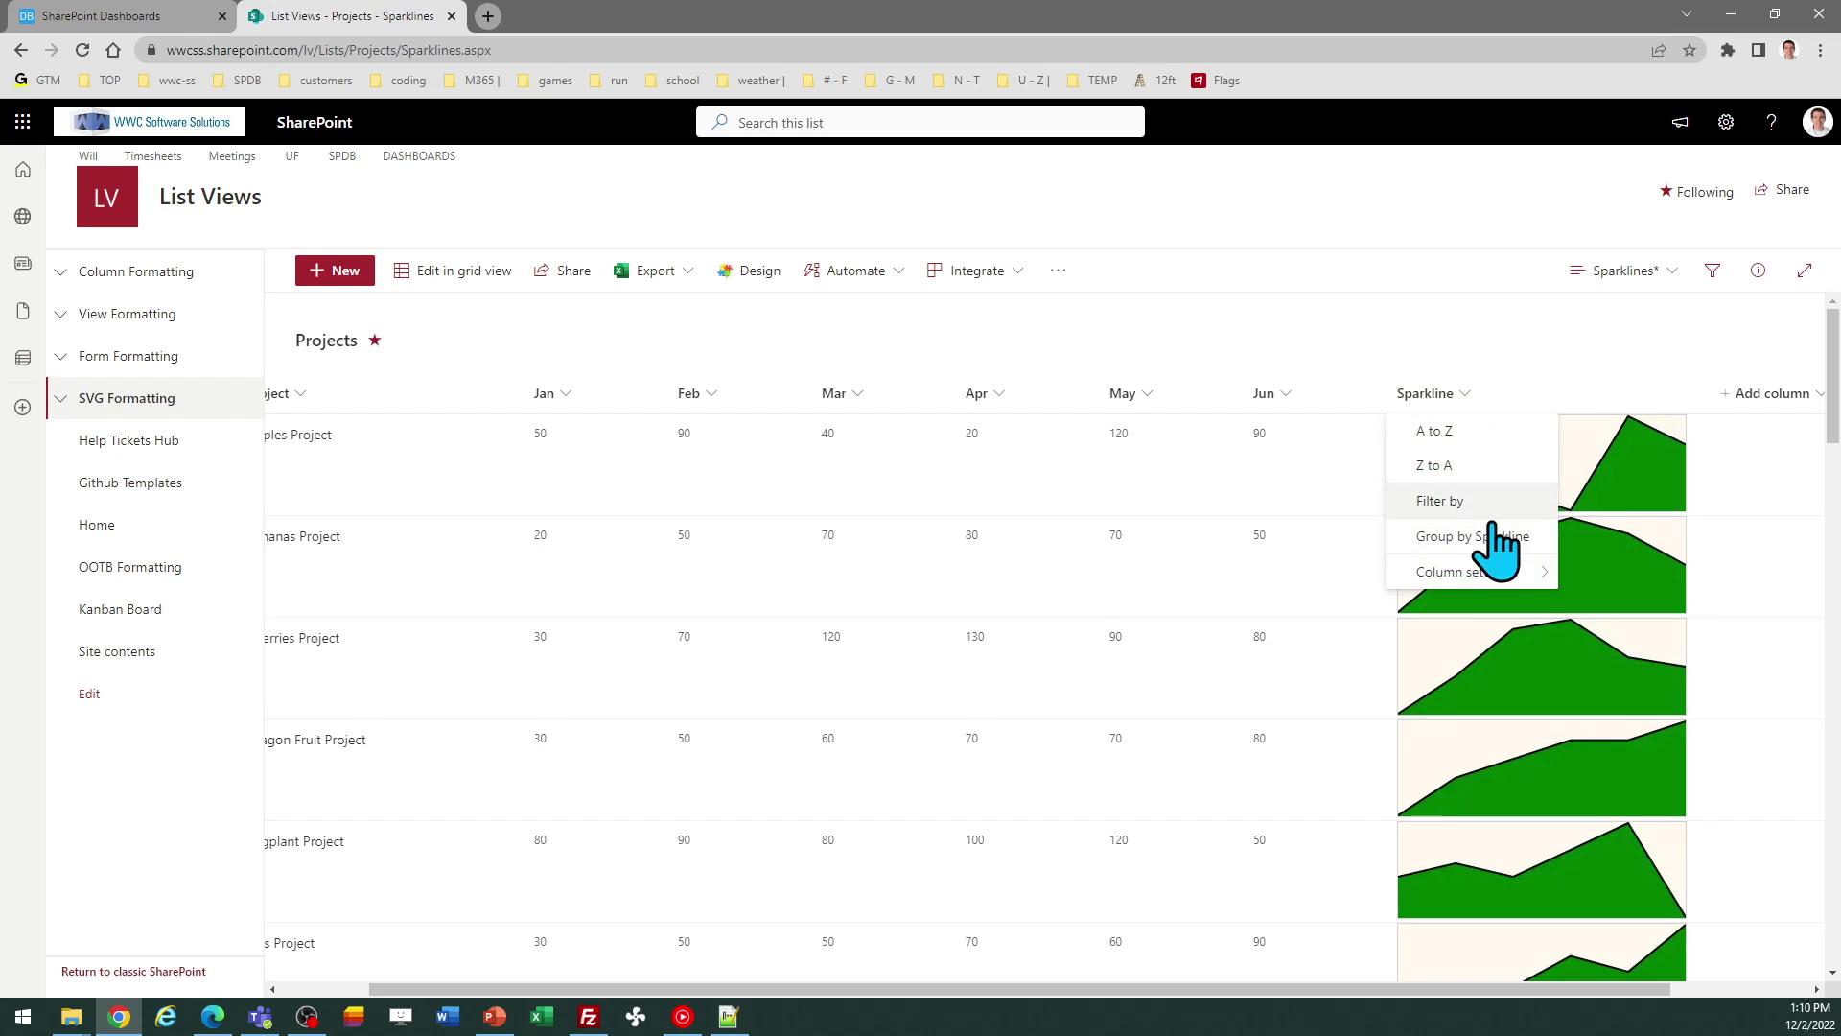
pyautogui.moveTo(1525, 580)
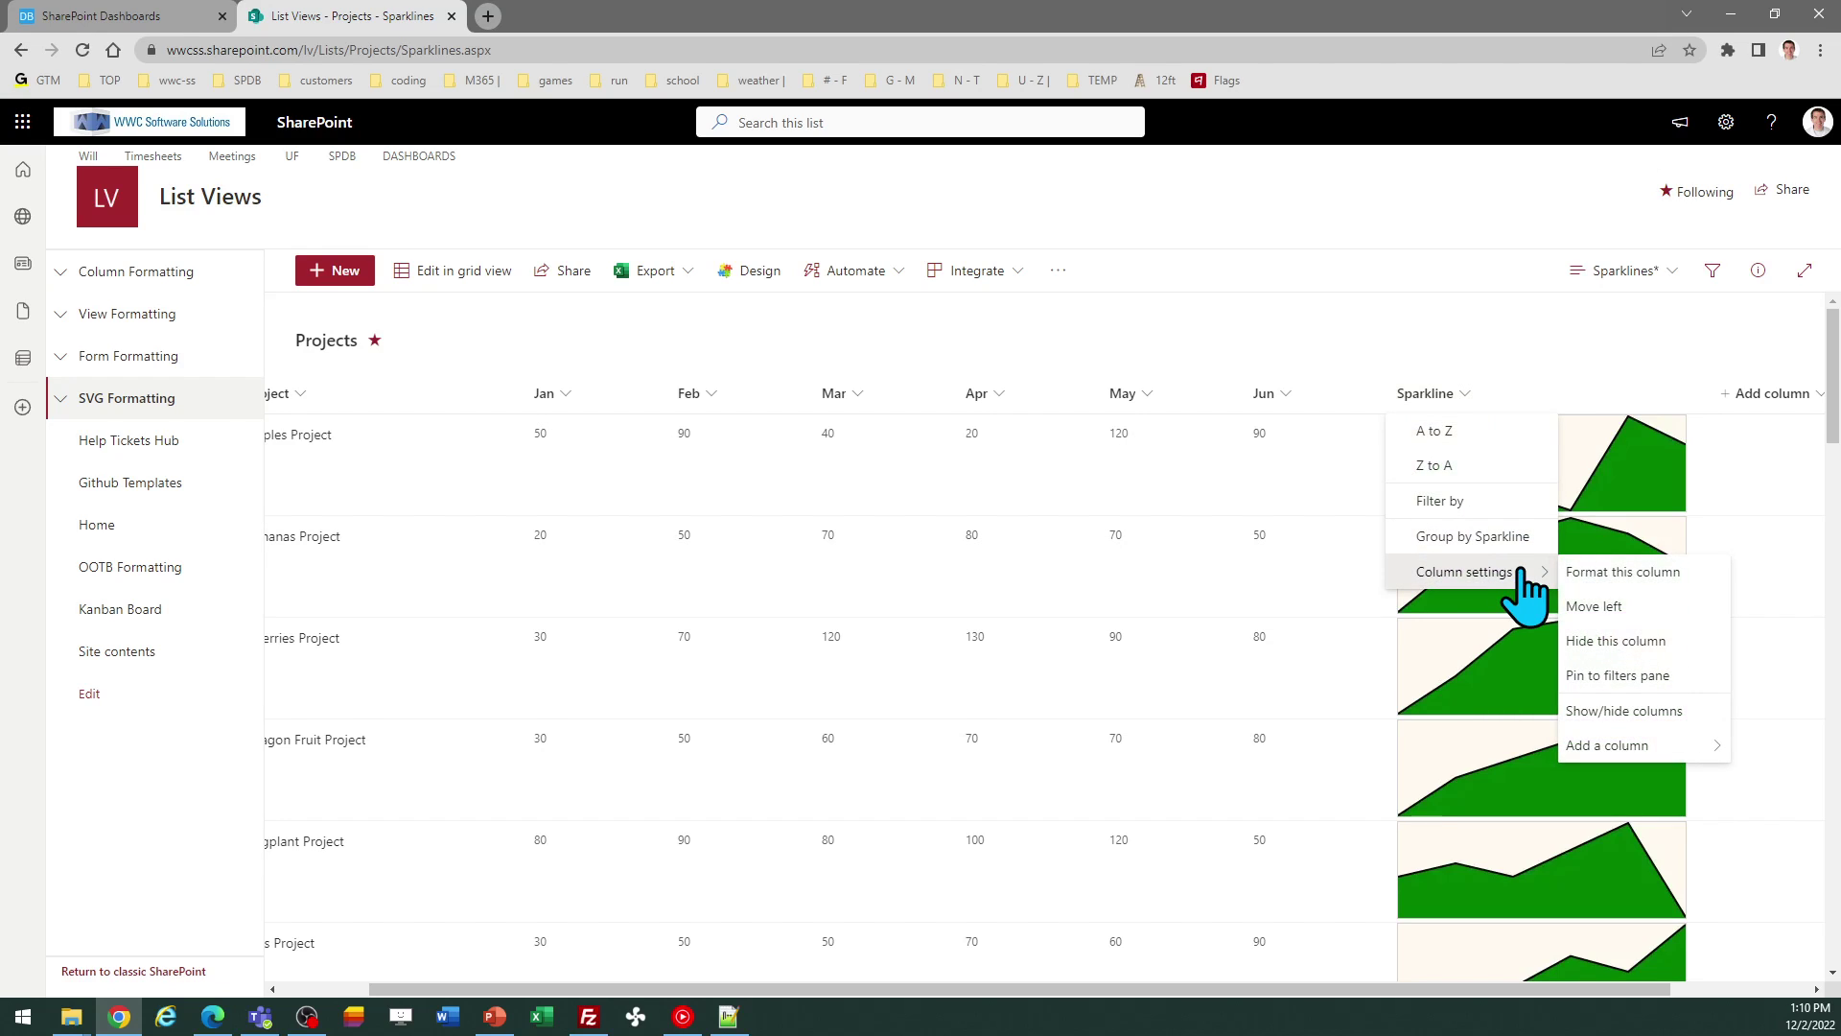
pyautogui.click(1609, 575)
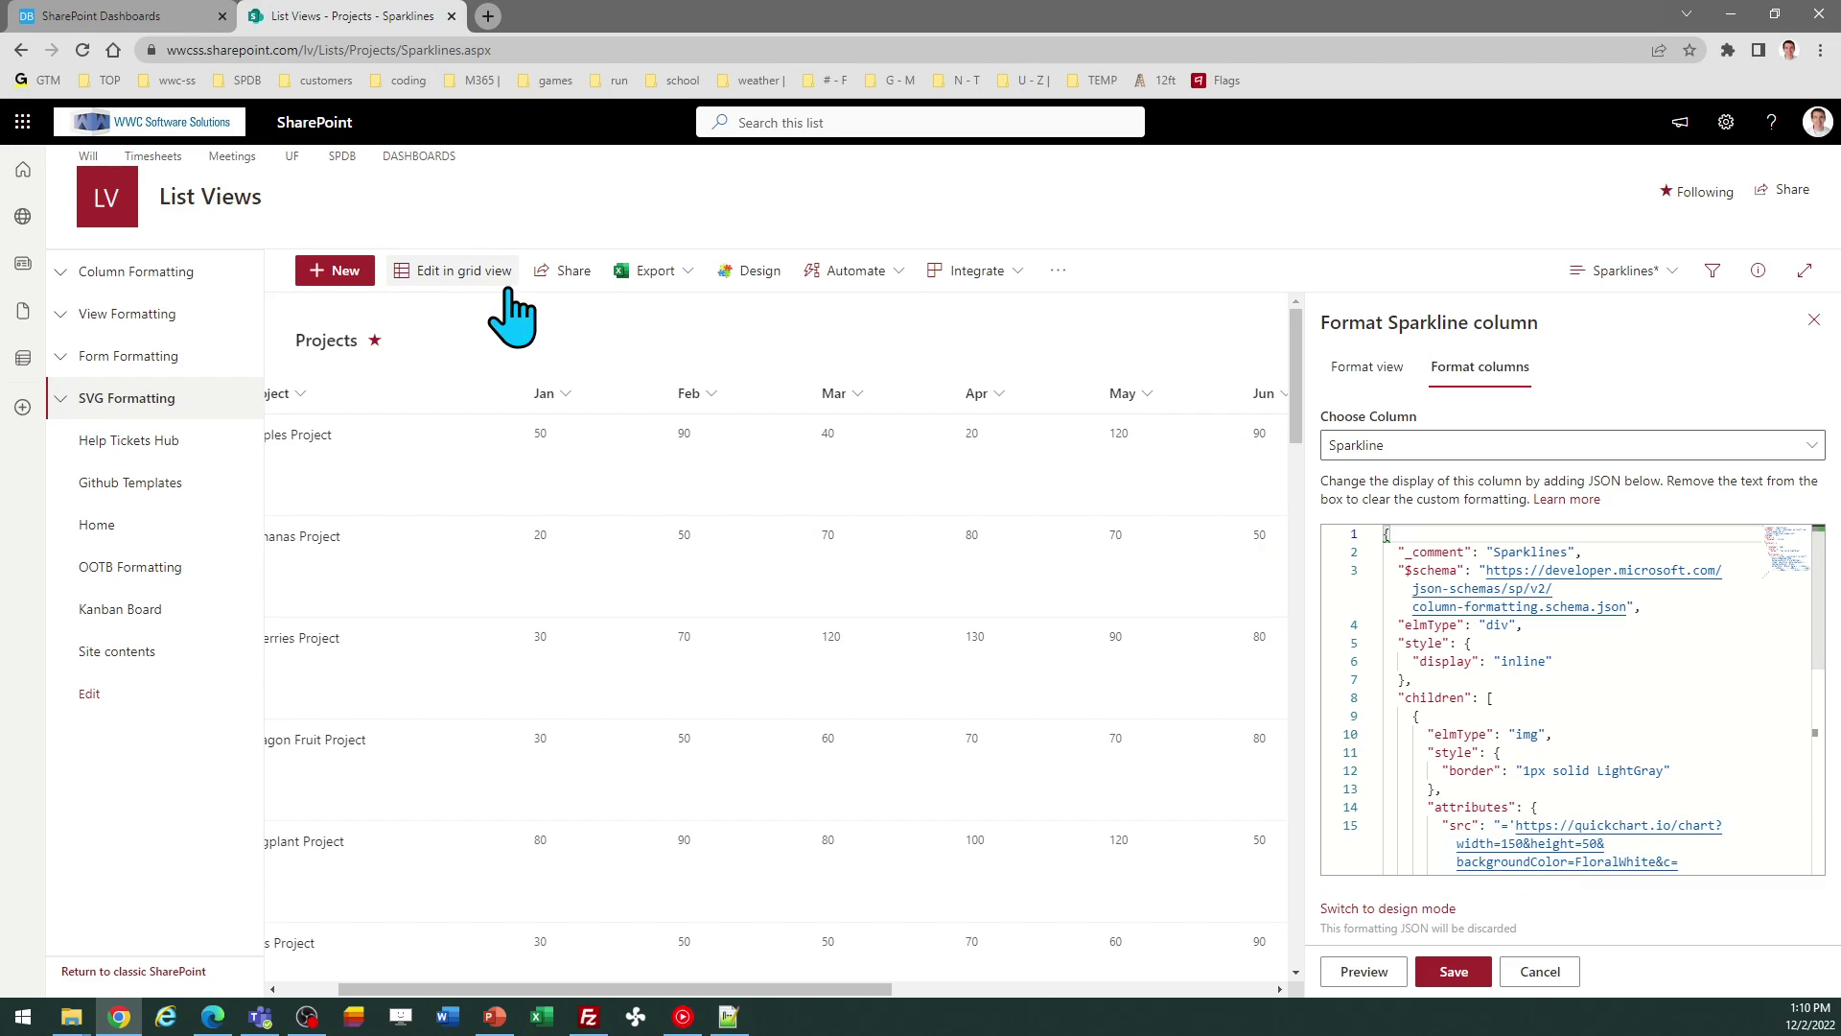
# Switch to SharePoint Dashboards and set the sparkline's canvas background to AliceBlue and its fill color to Orange.
pyautogui.click(163, 16)
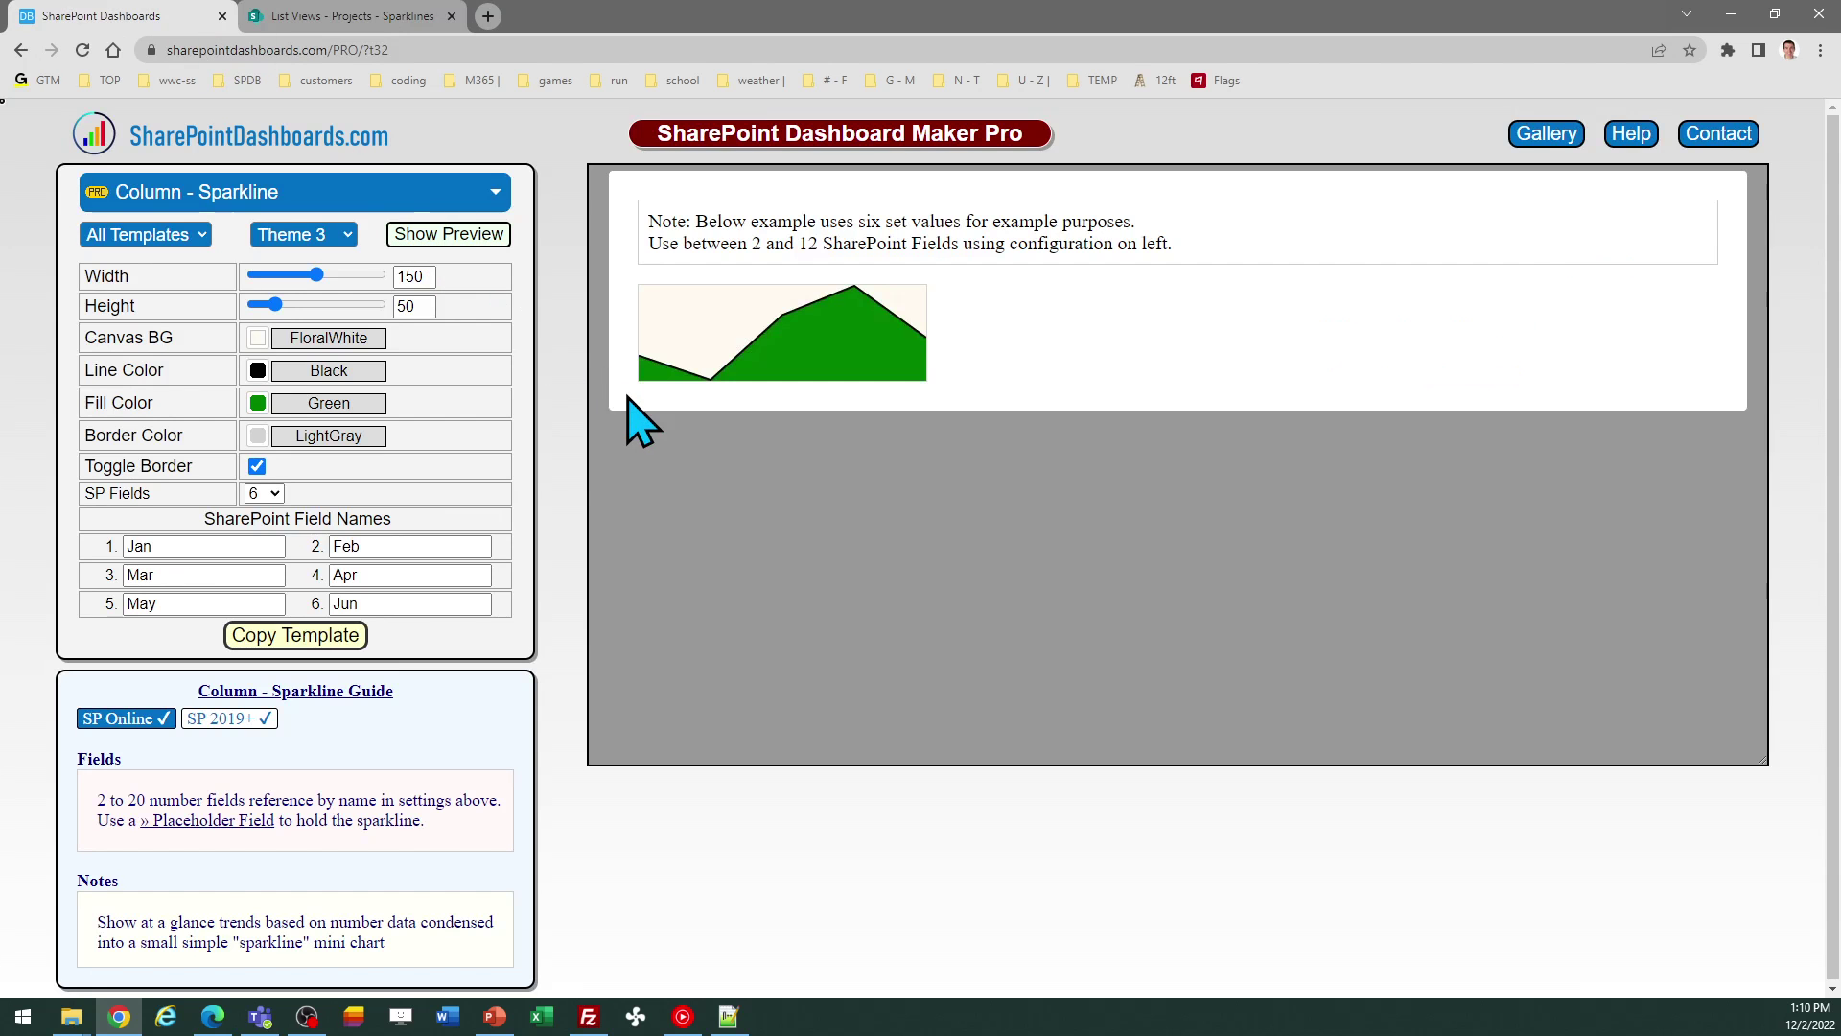
pyautogui.click(259, 341)
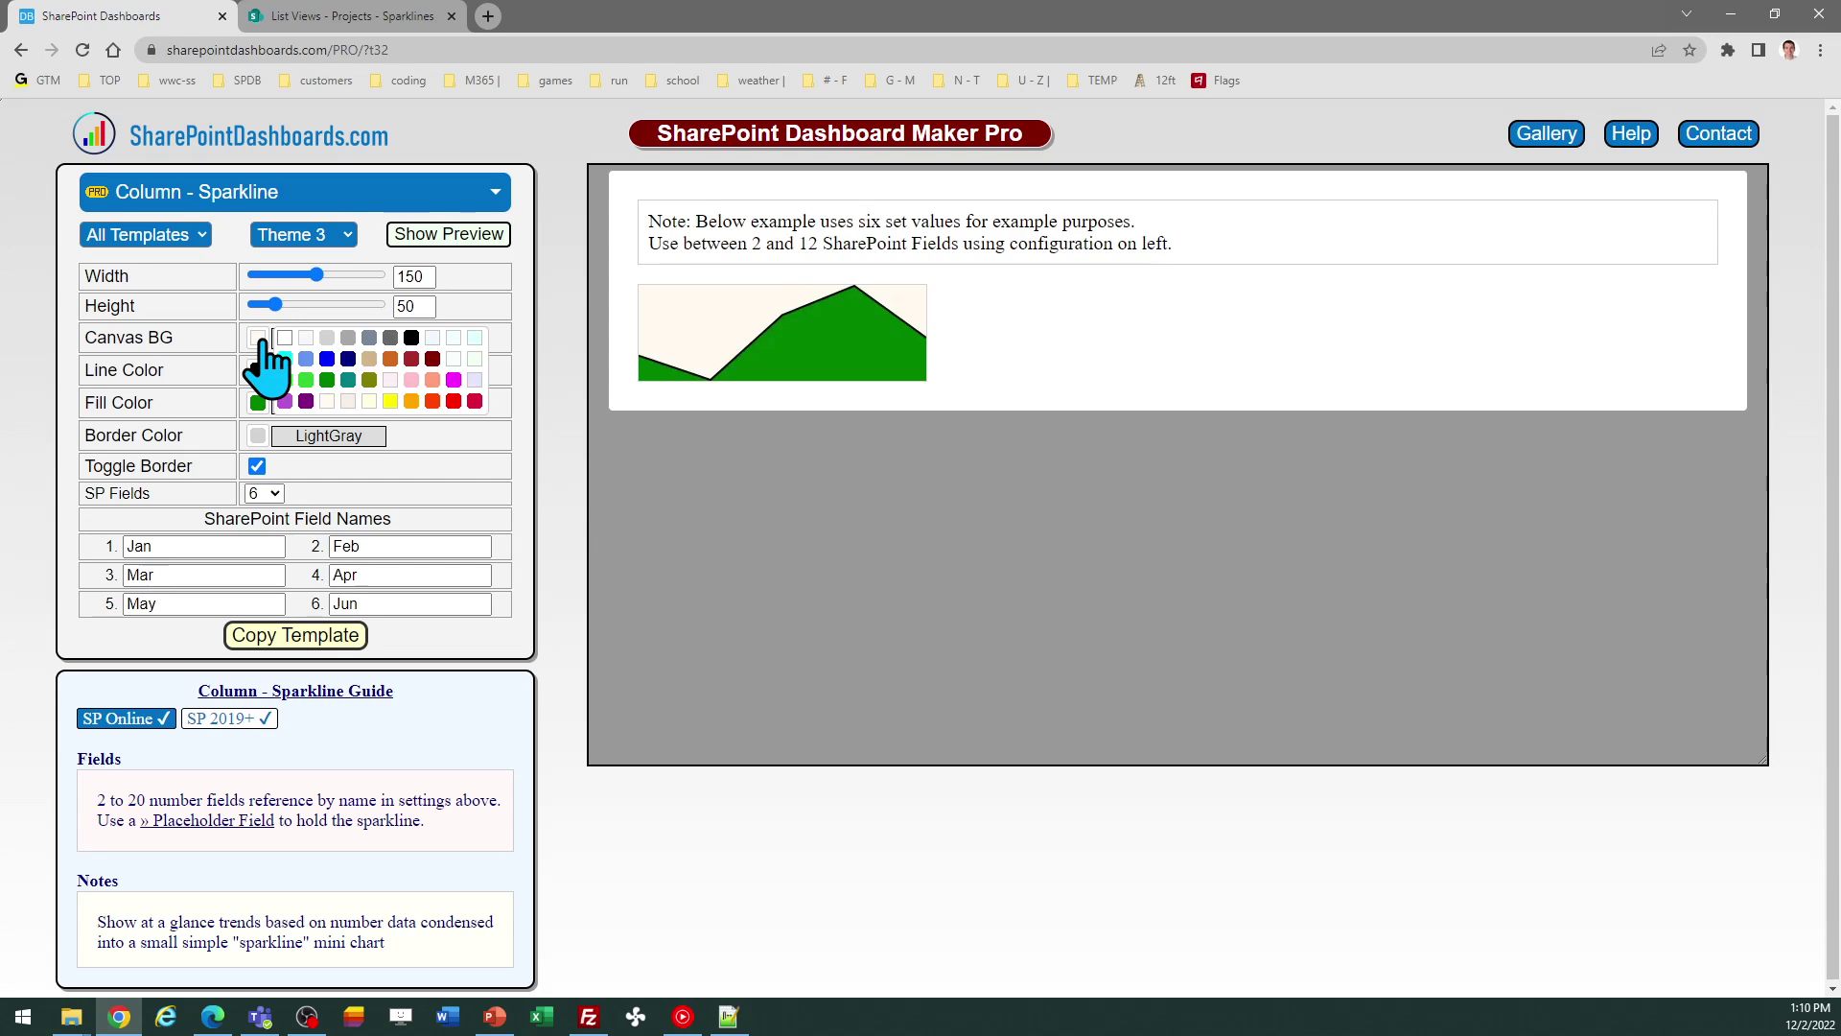
pyautogui.click(433, 339)
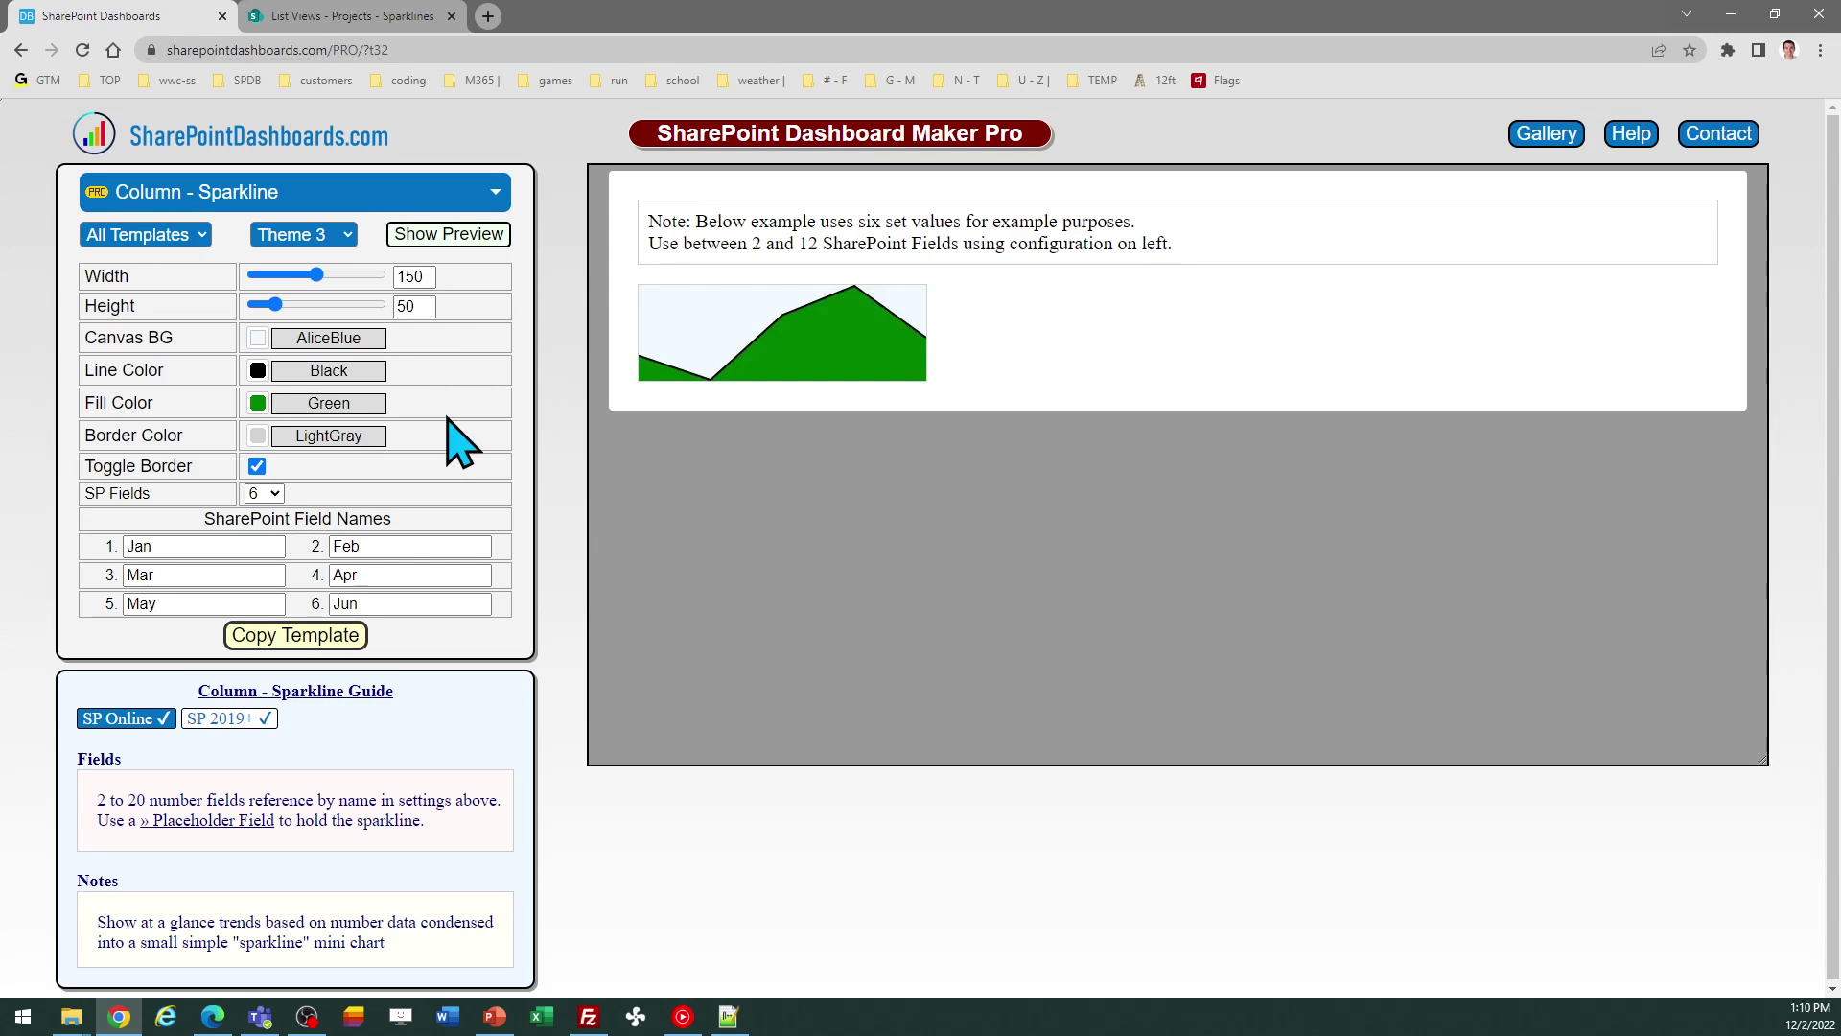
pyautogui.click(259, 403)
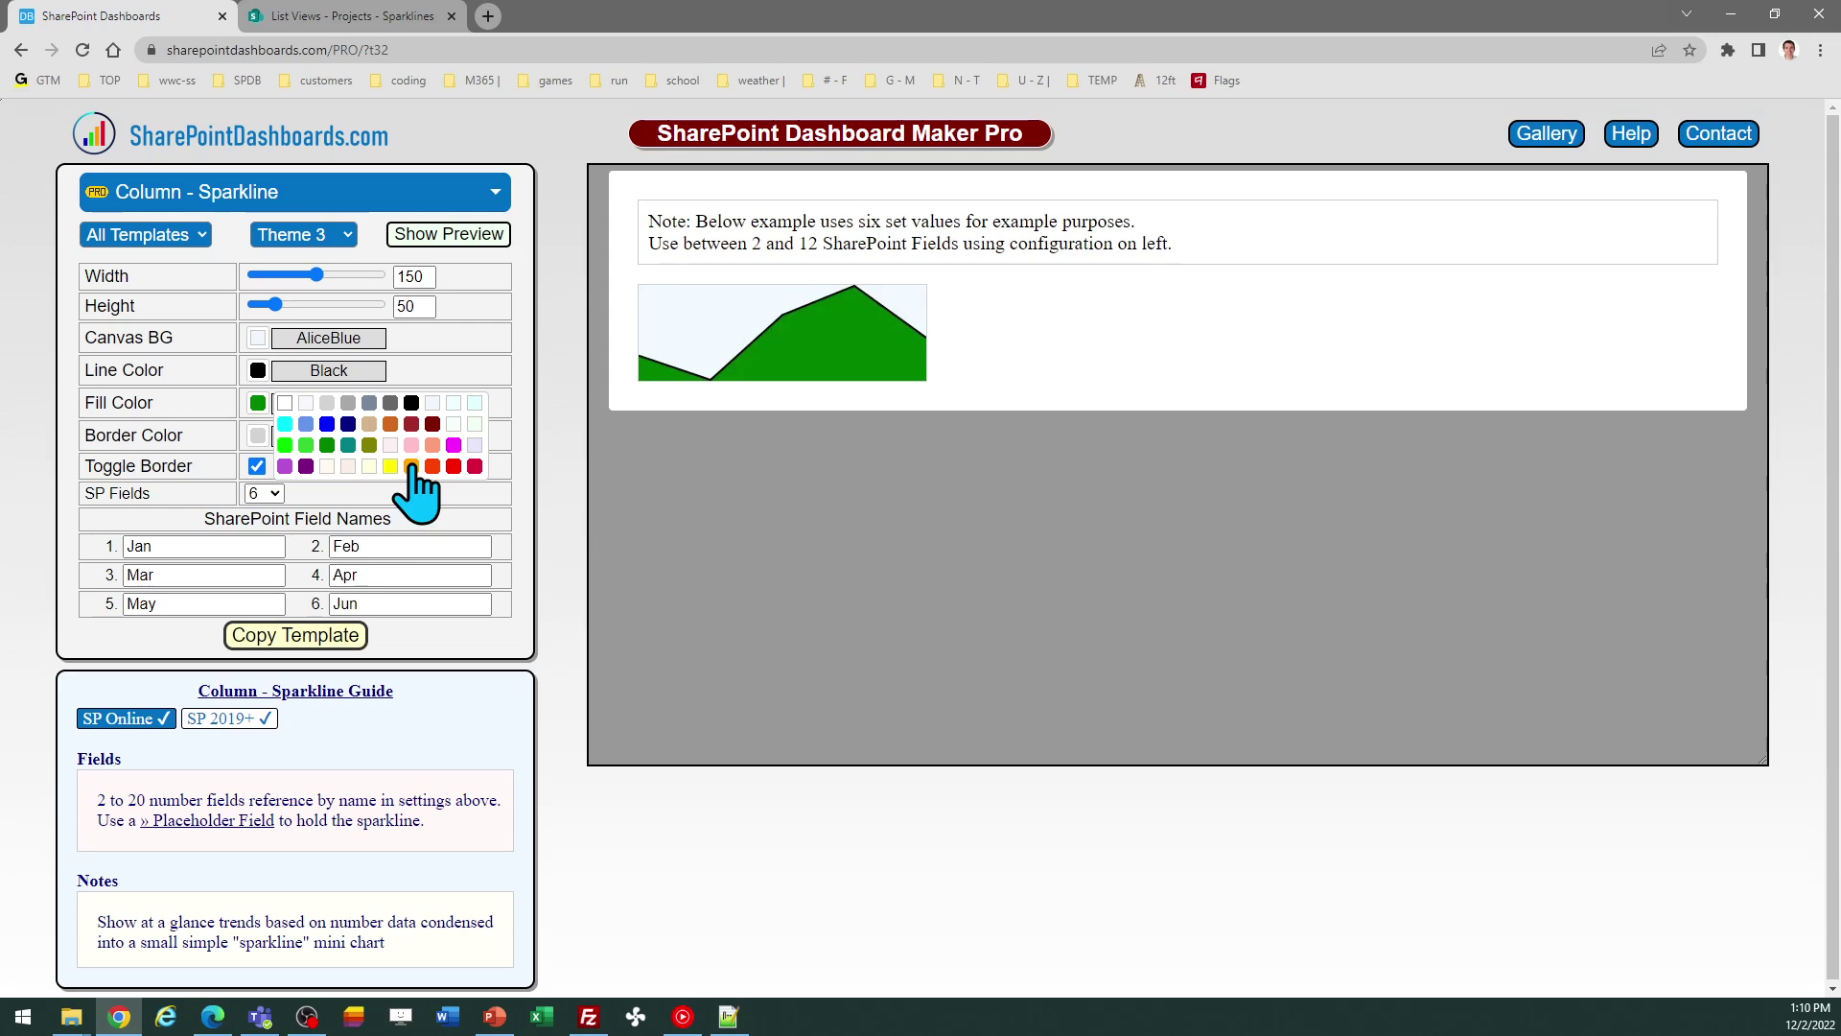
pyautogui.click(411, 466)
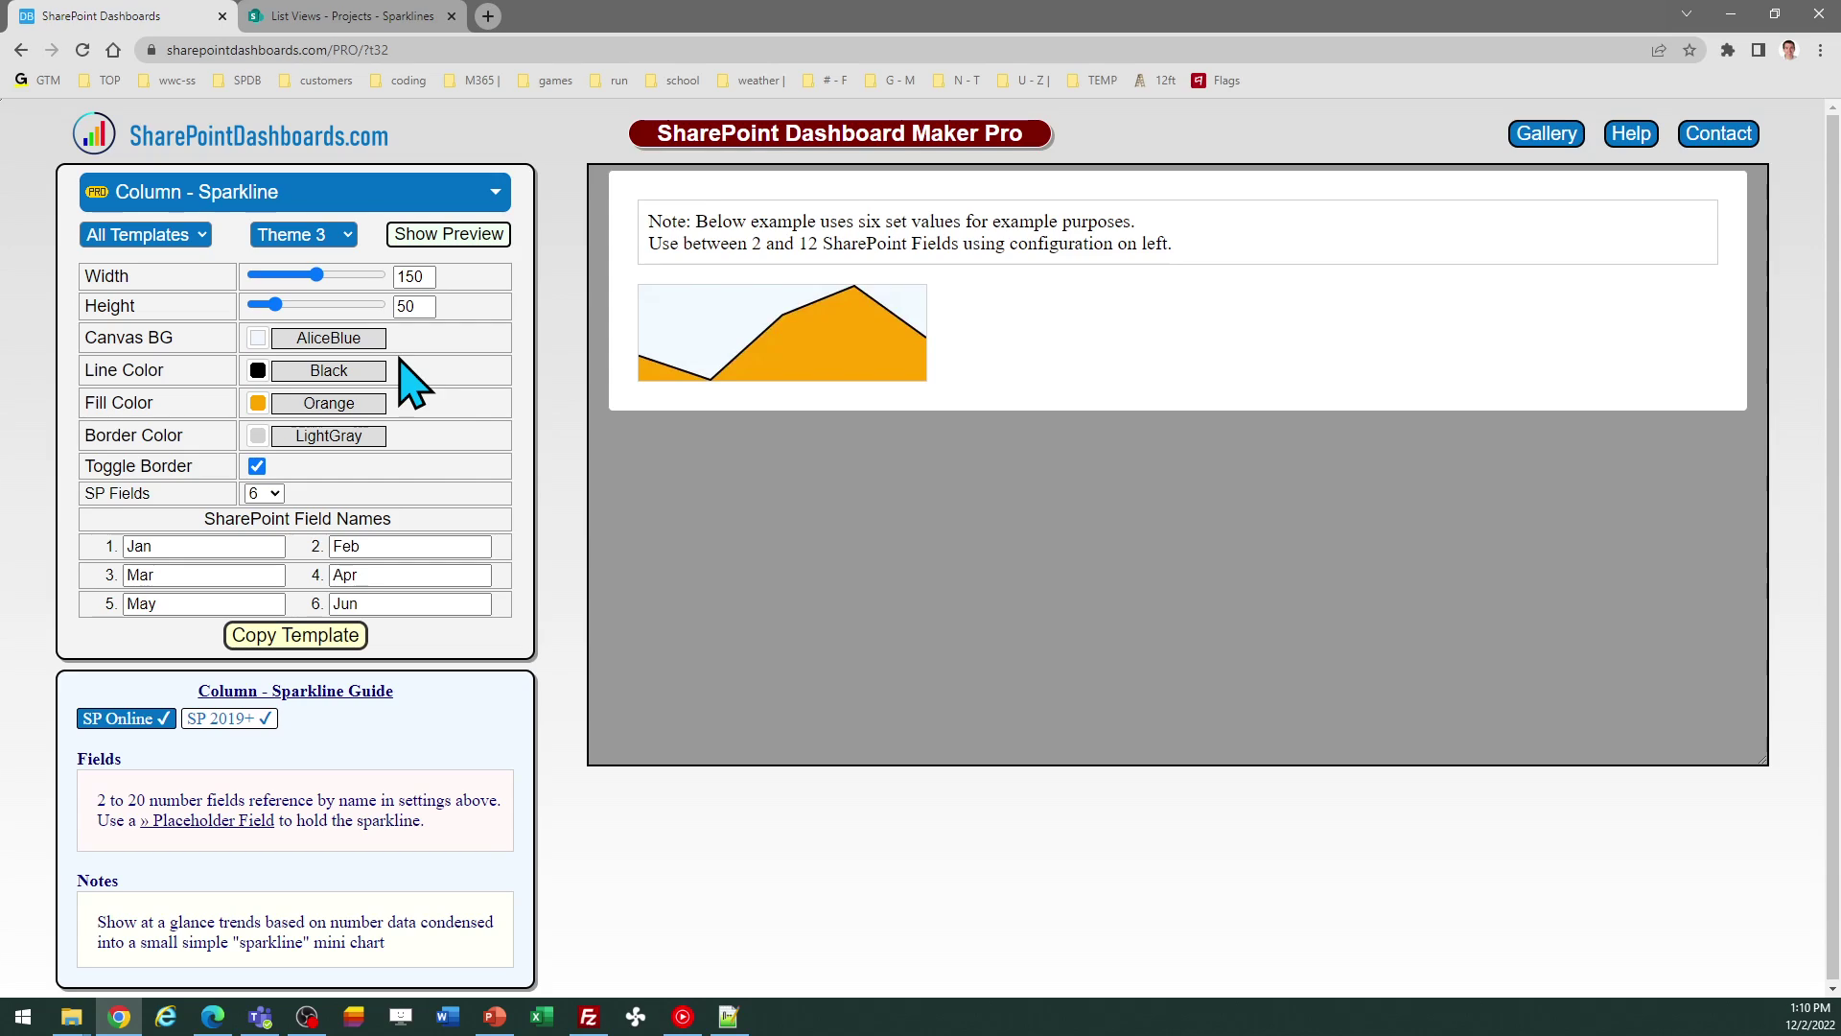
# Set the sparkline's height to 40 and width to 100, and copy the updated template.
pyautogui.doubleClick(408, 305)
pyautogui.write('40')
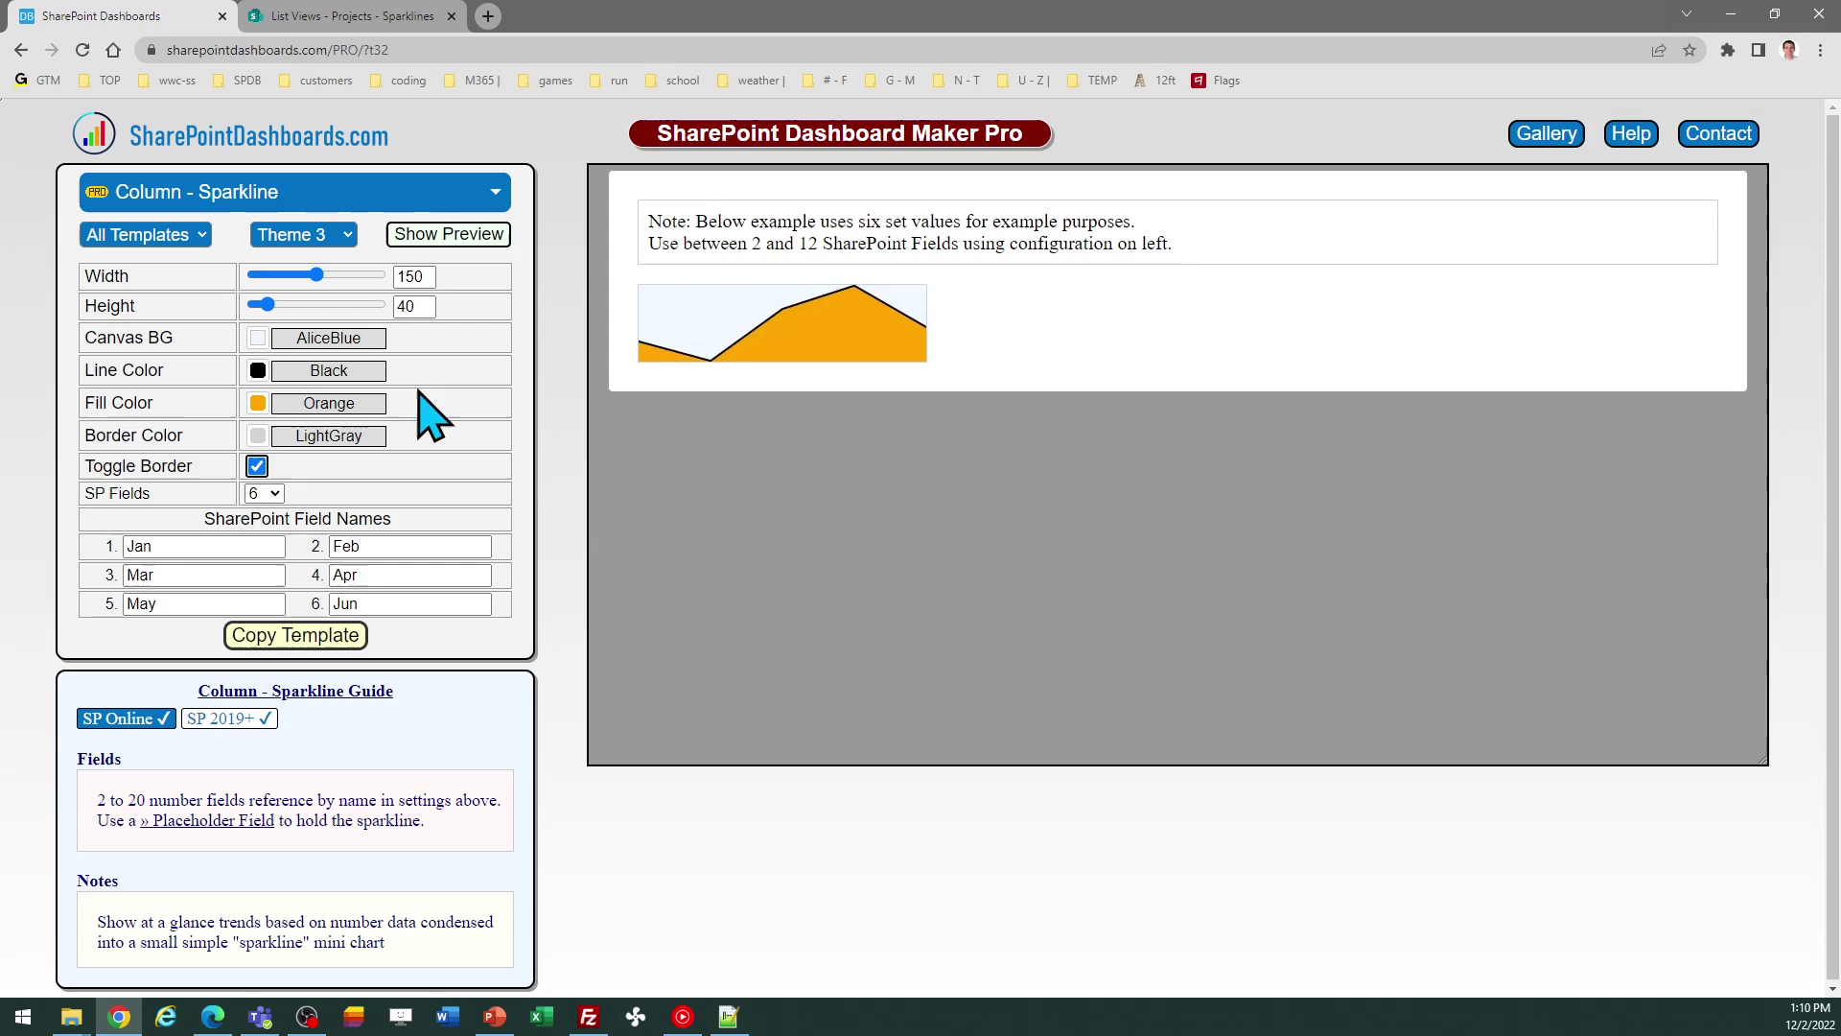
pyautogui.doubleClick(407, 277)
pyautogui.write('100')
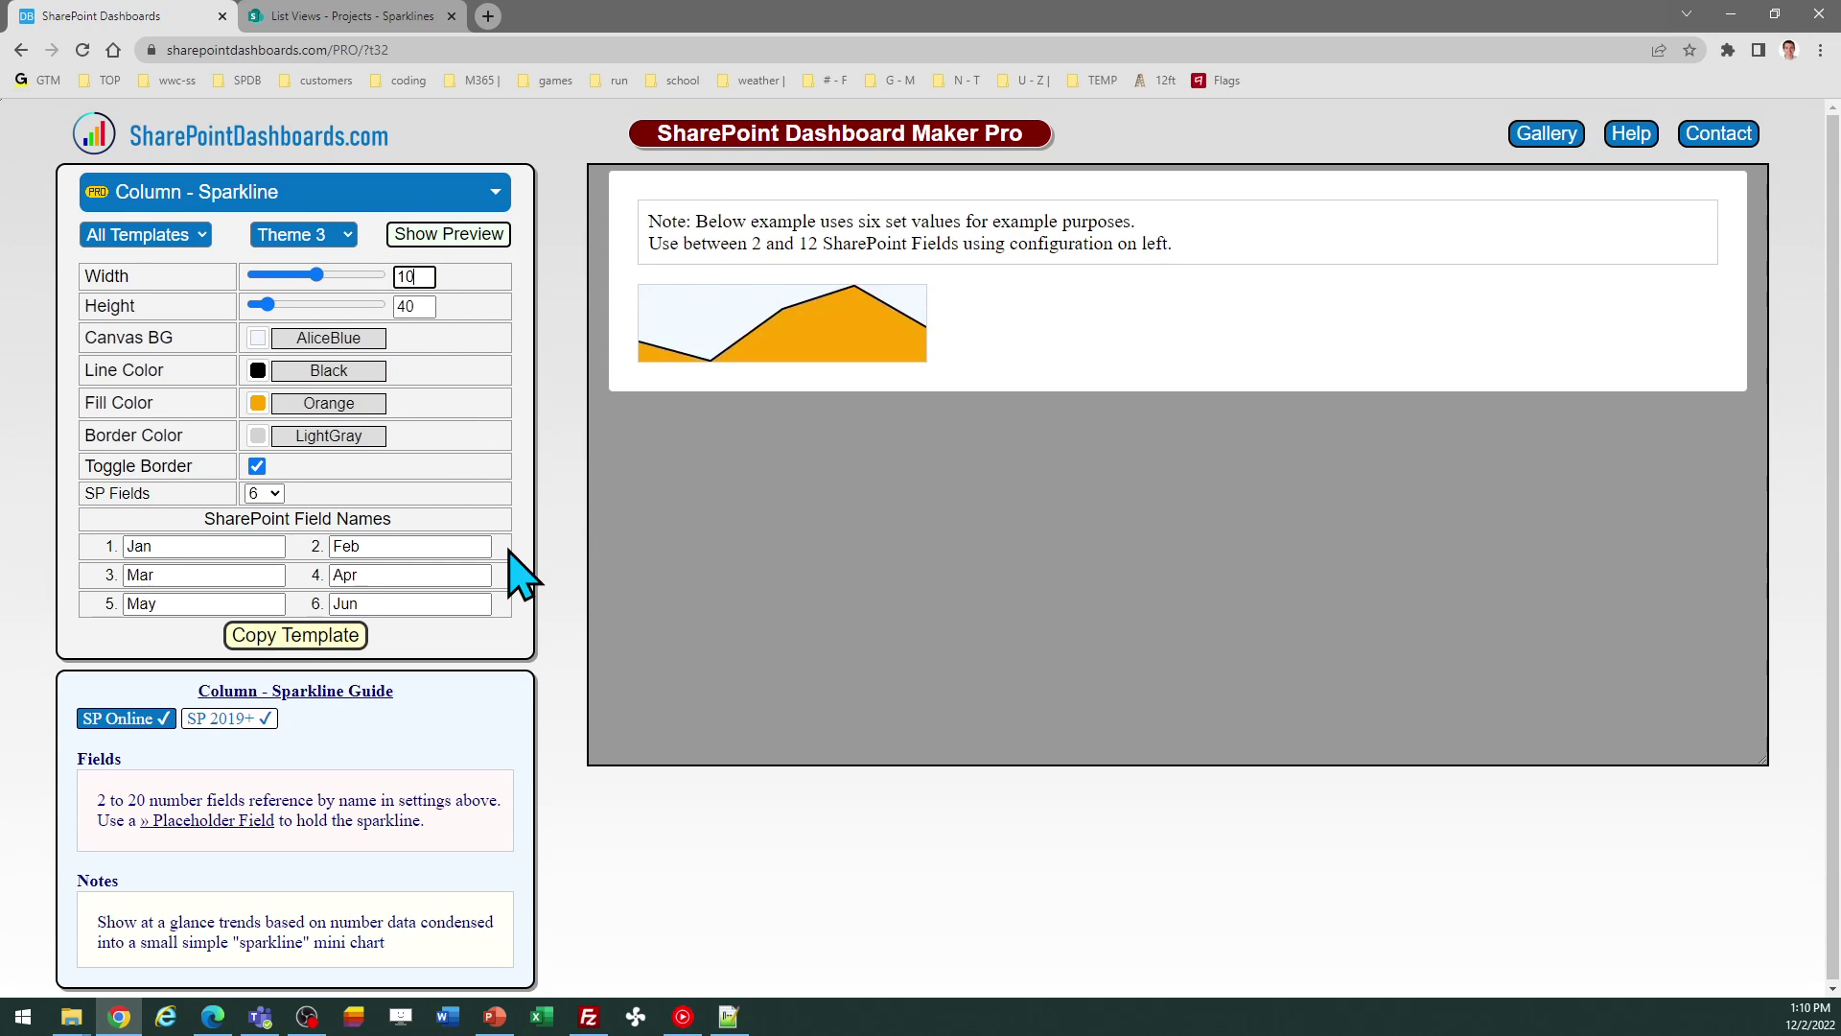
pyautogui.press('Tab')
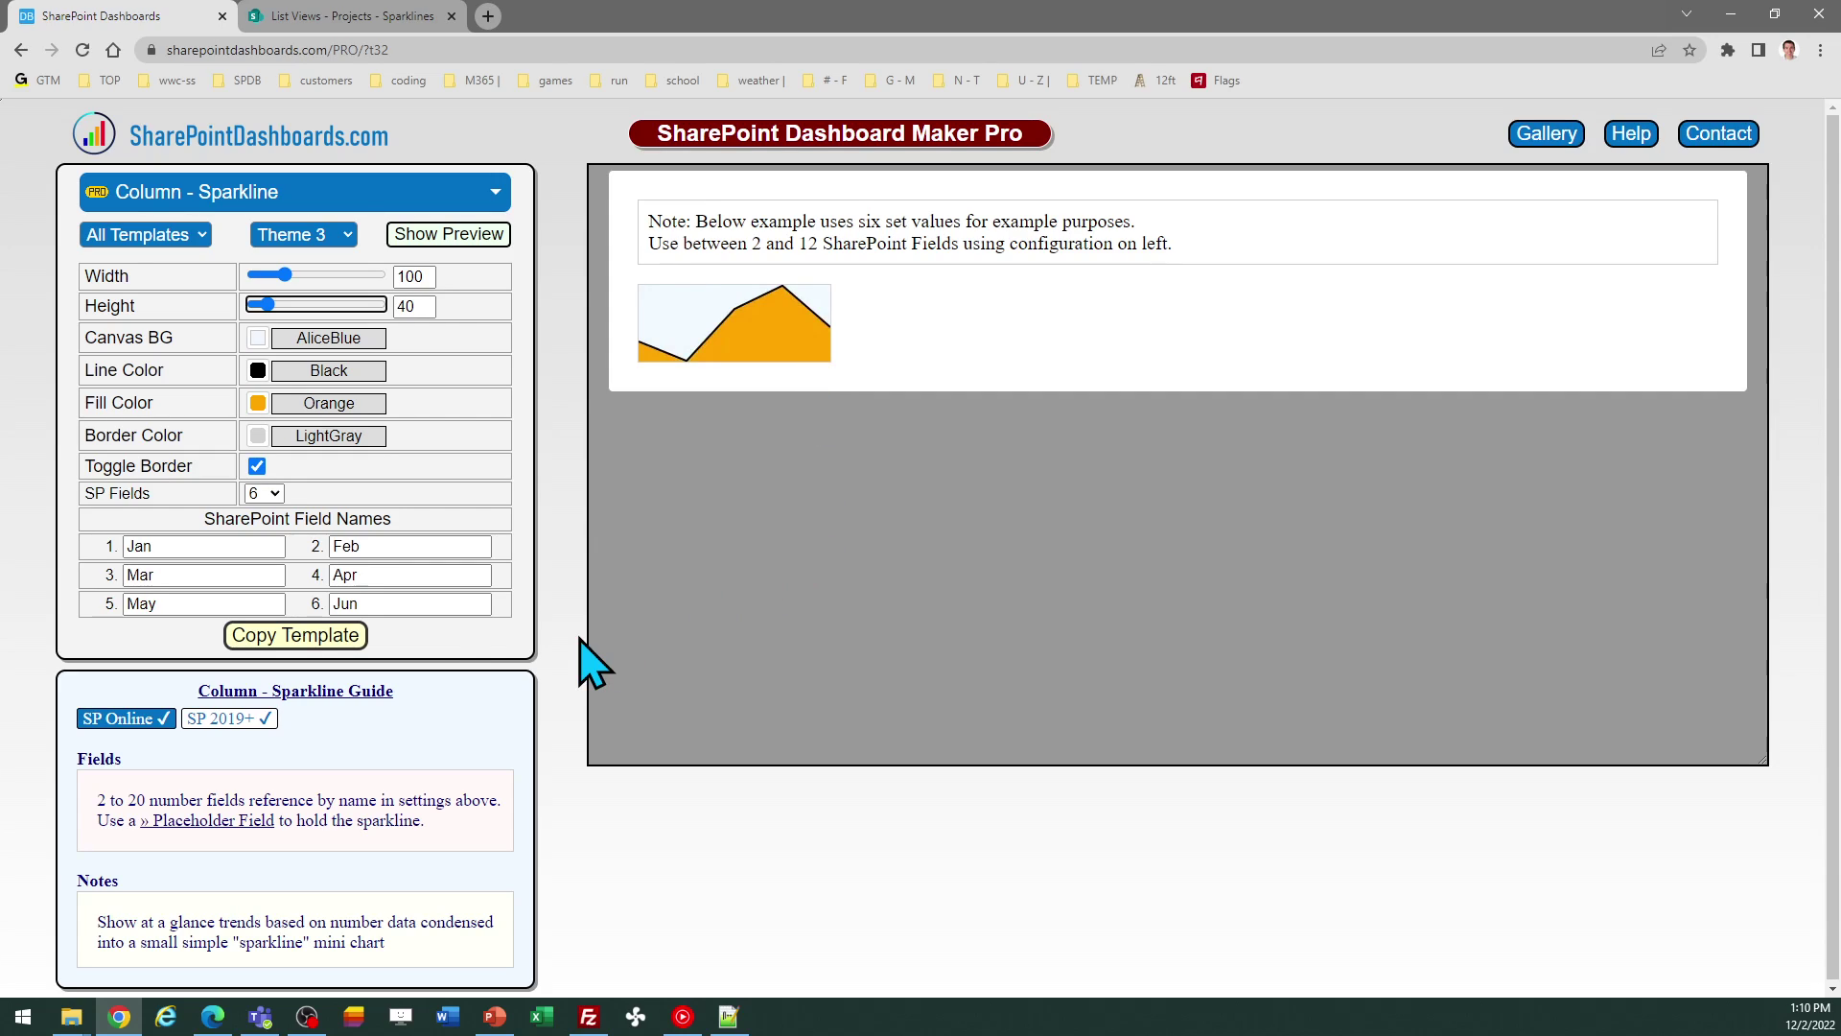
pyautogui.click(303, 637)
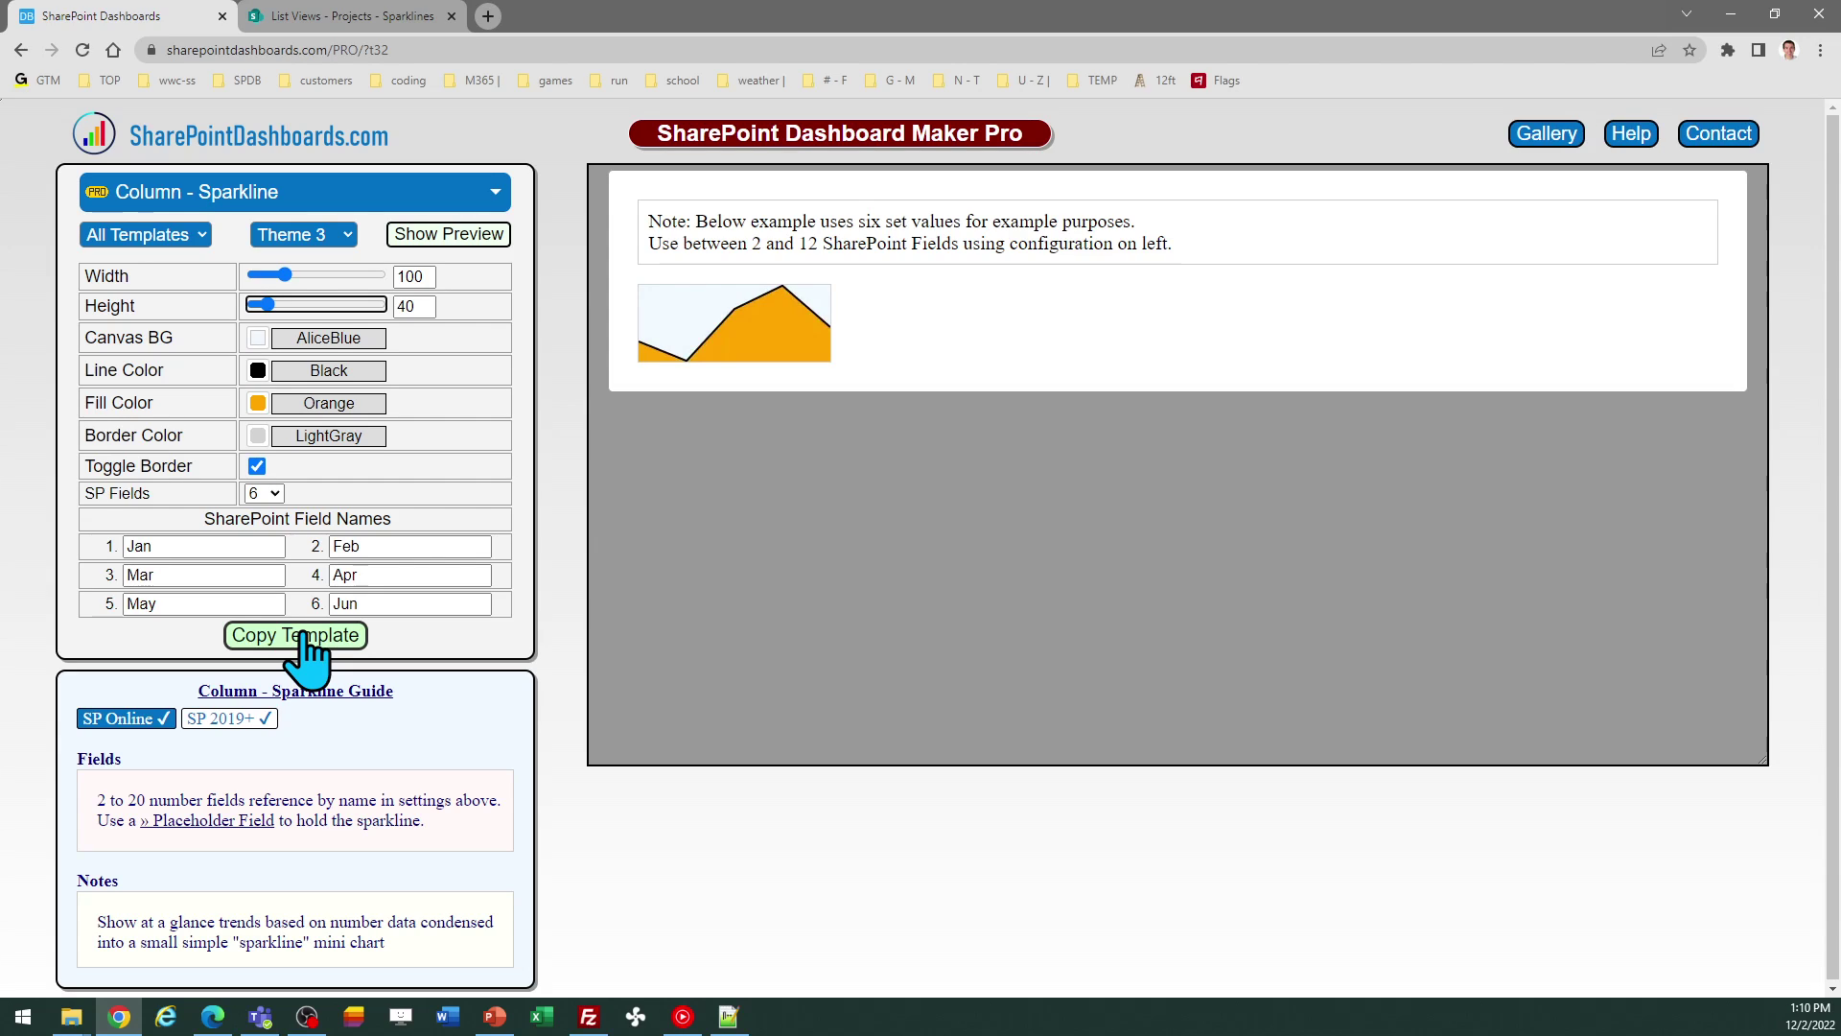
# Copy the updated sparkline template, then replace the Sparkline column's formatting JSON in the SharePoint Projects list with it and save.
pyautogui.click(303, 636)
pyautogui.click(1374, 482)
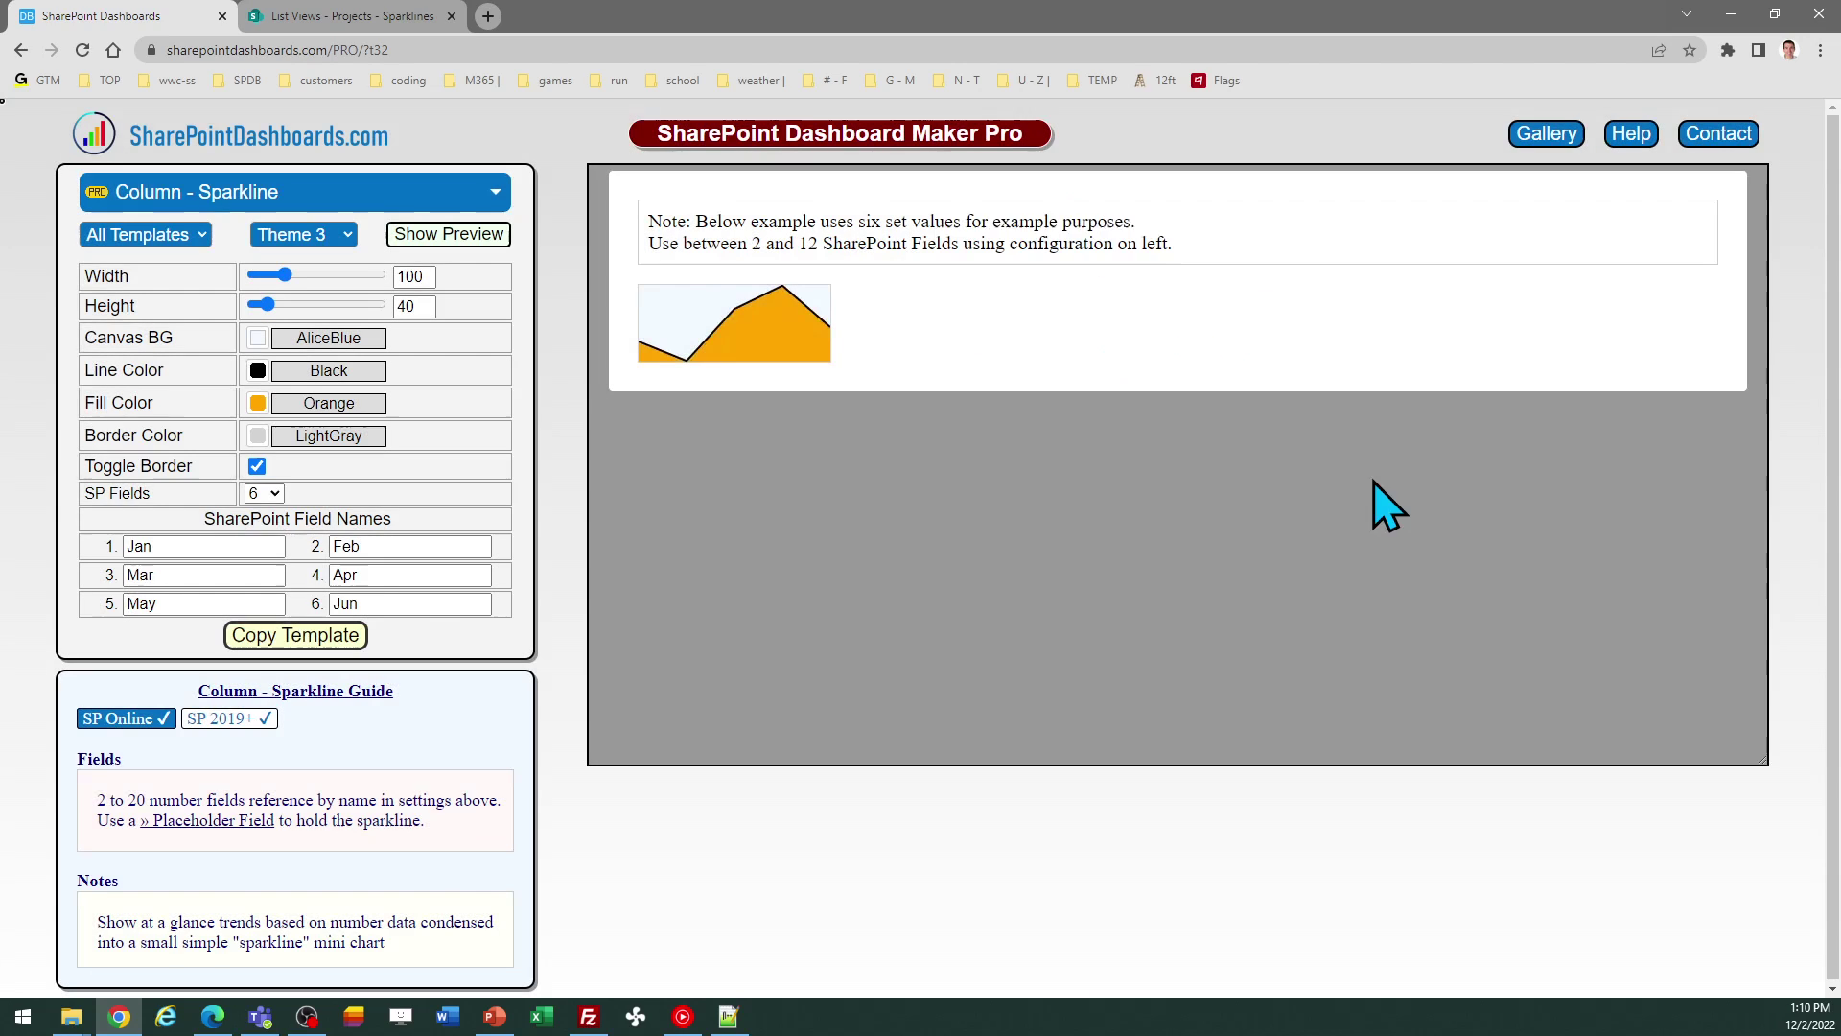
pyautogui.click(379, 16)
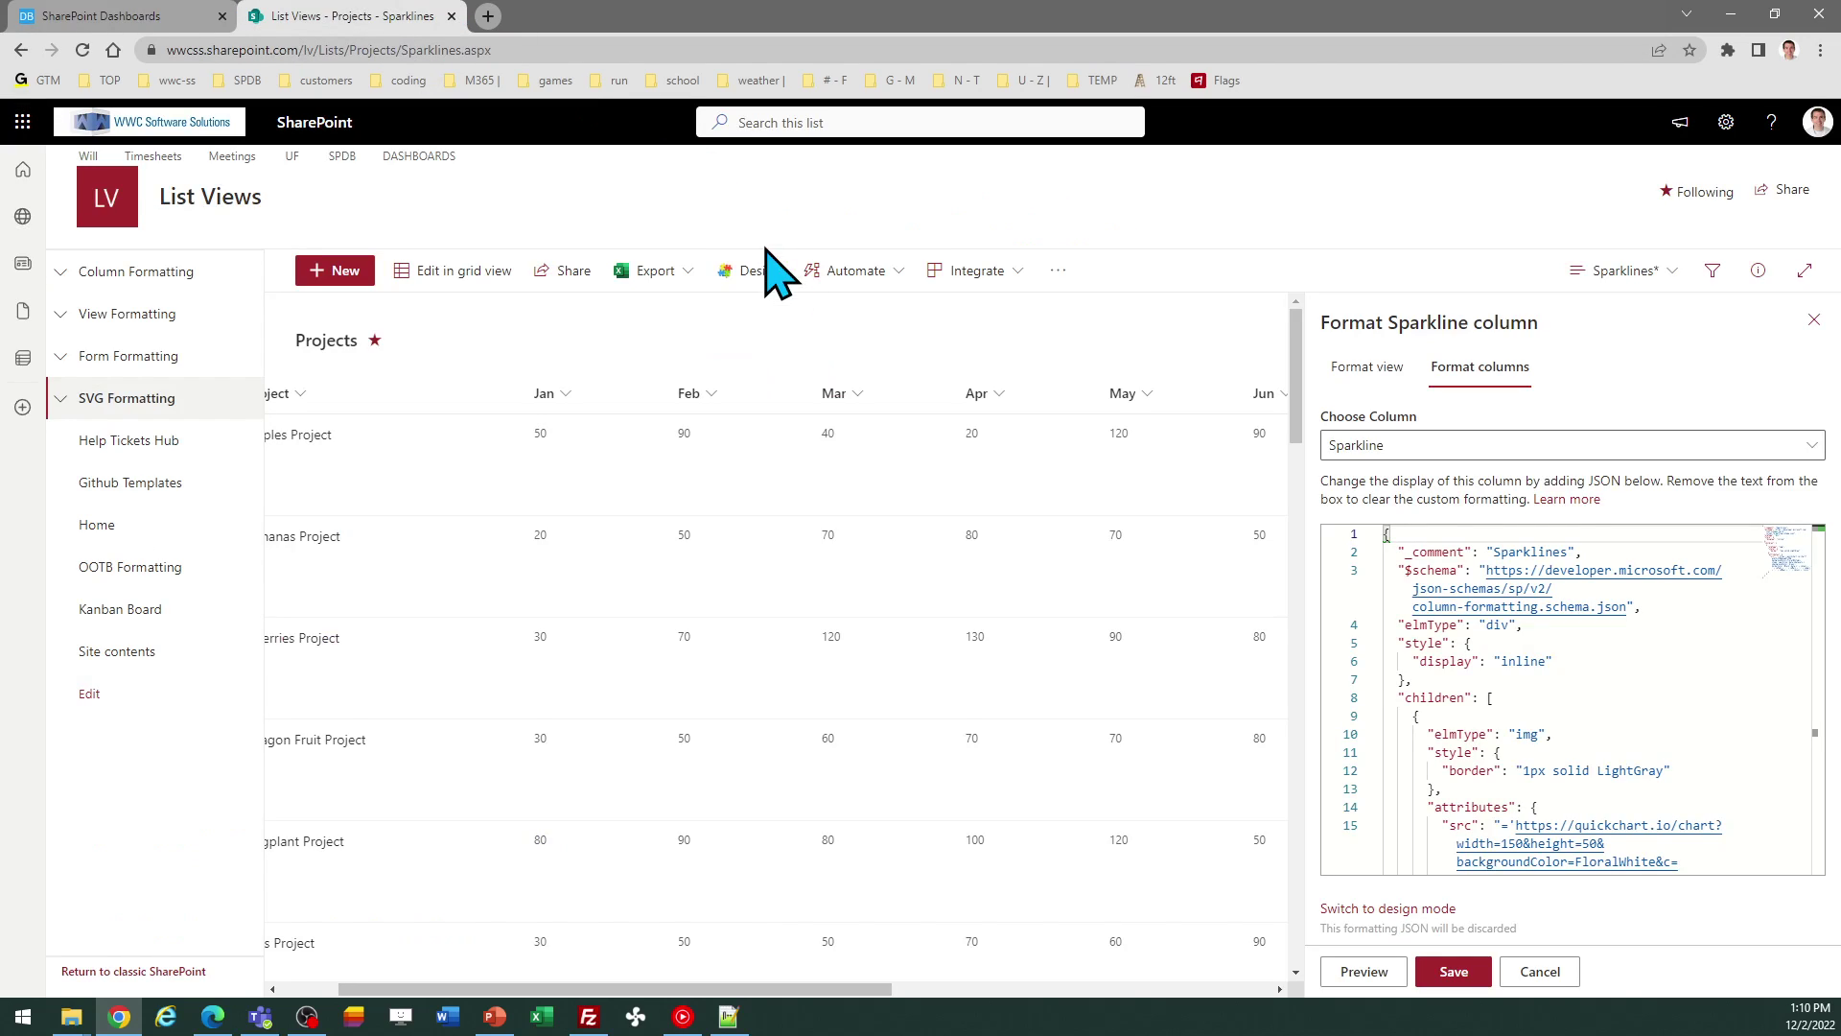
pyautogui.click(1554, 650)
pyautogui.hotkey('ctrl', 'a')
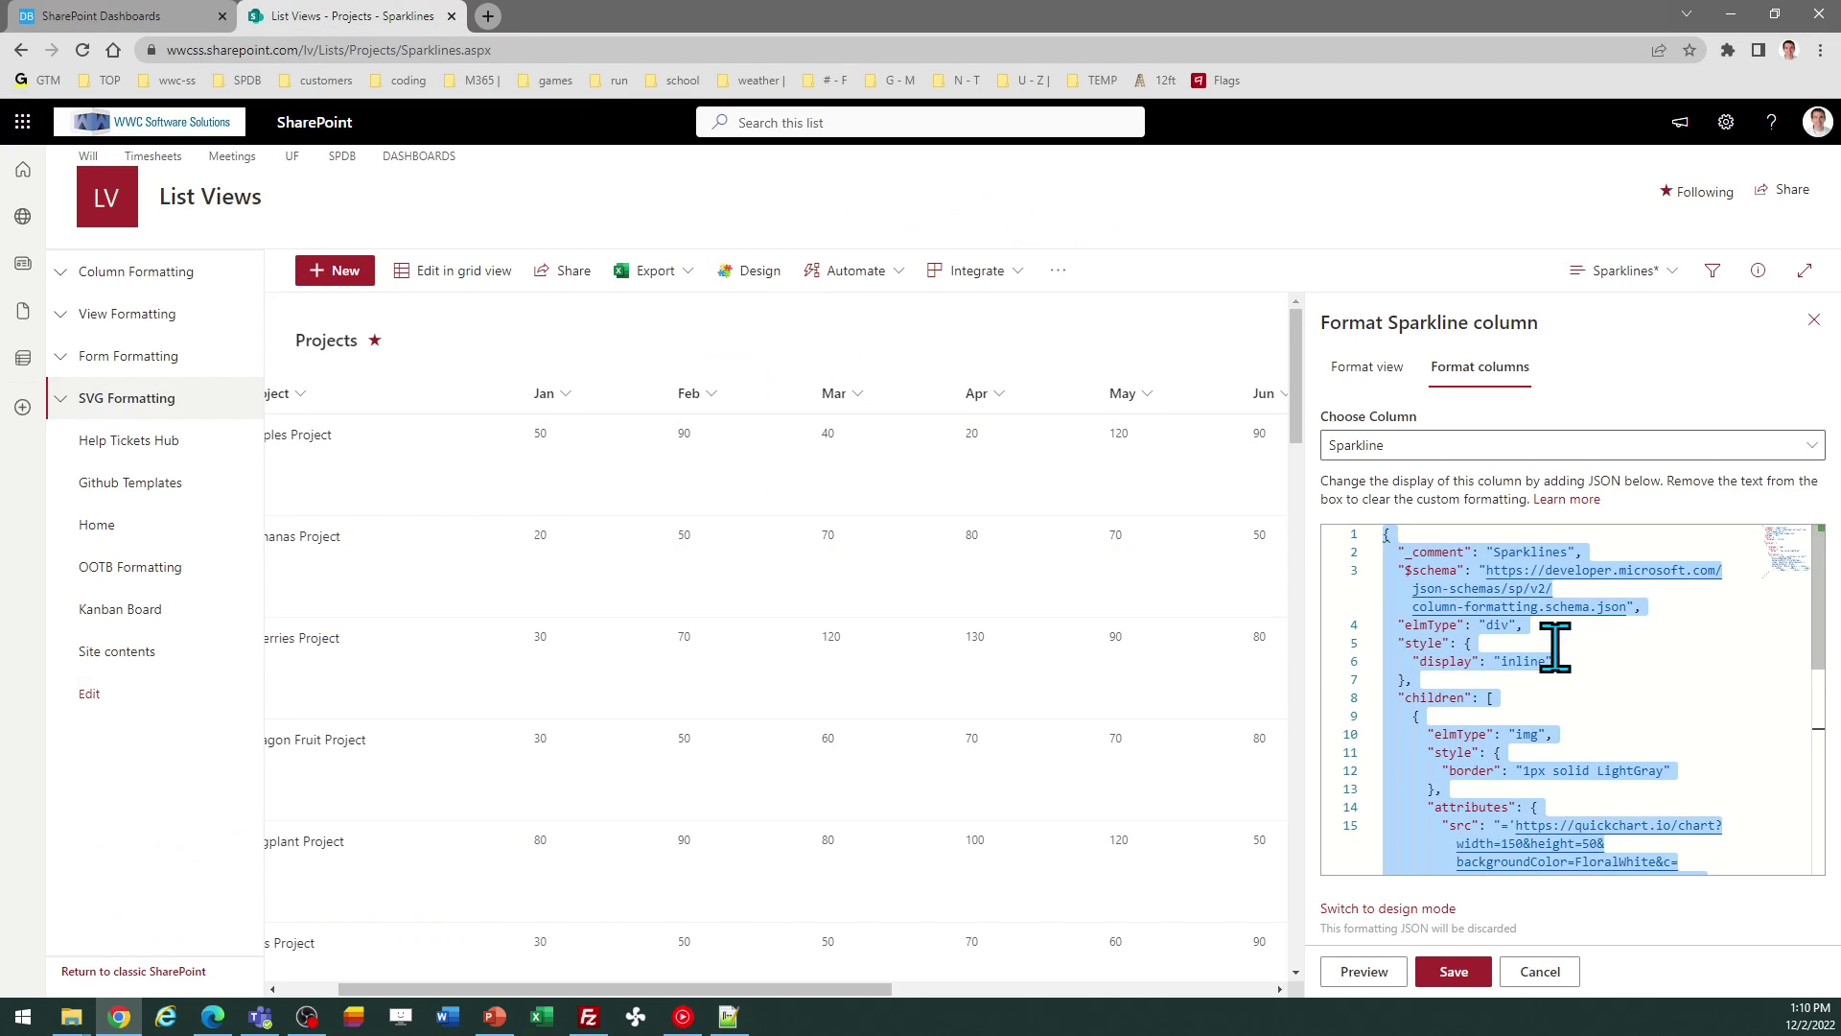
pyautogui.hotkey('ctrl', 'v')
pyautogui.click(1453, 971)
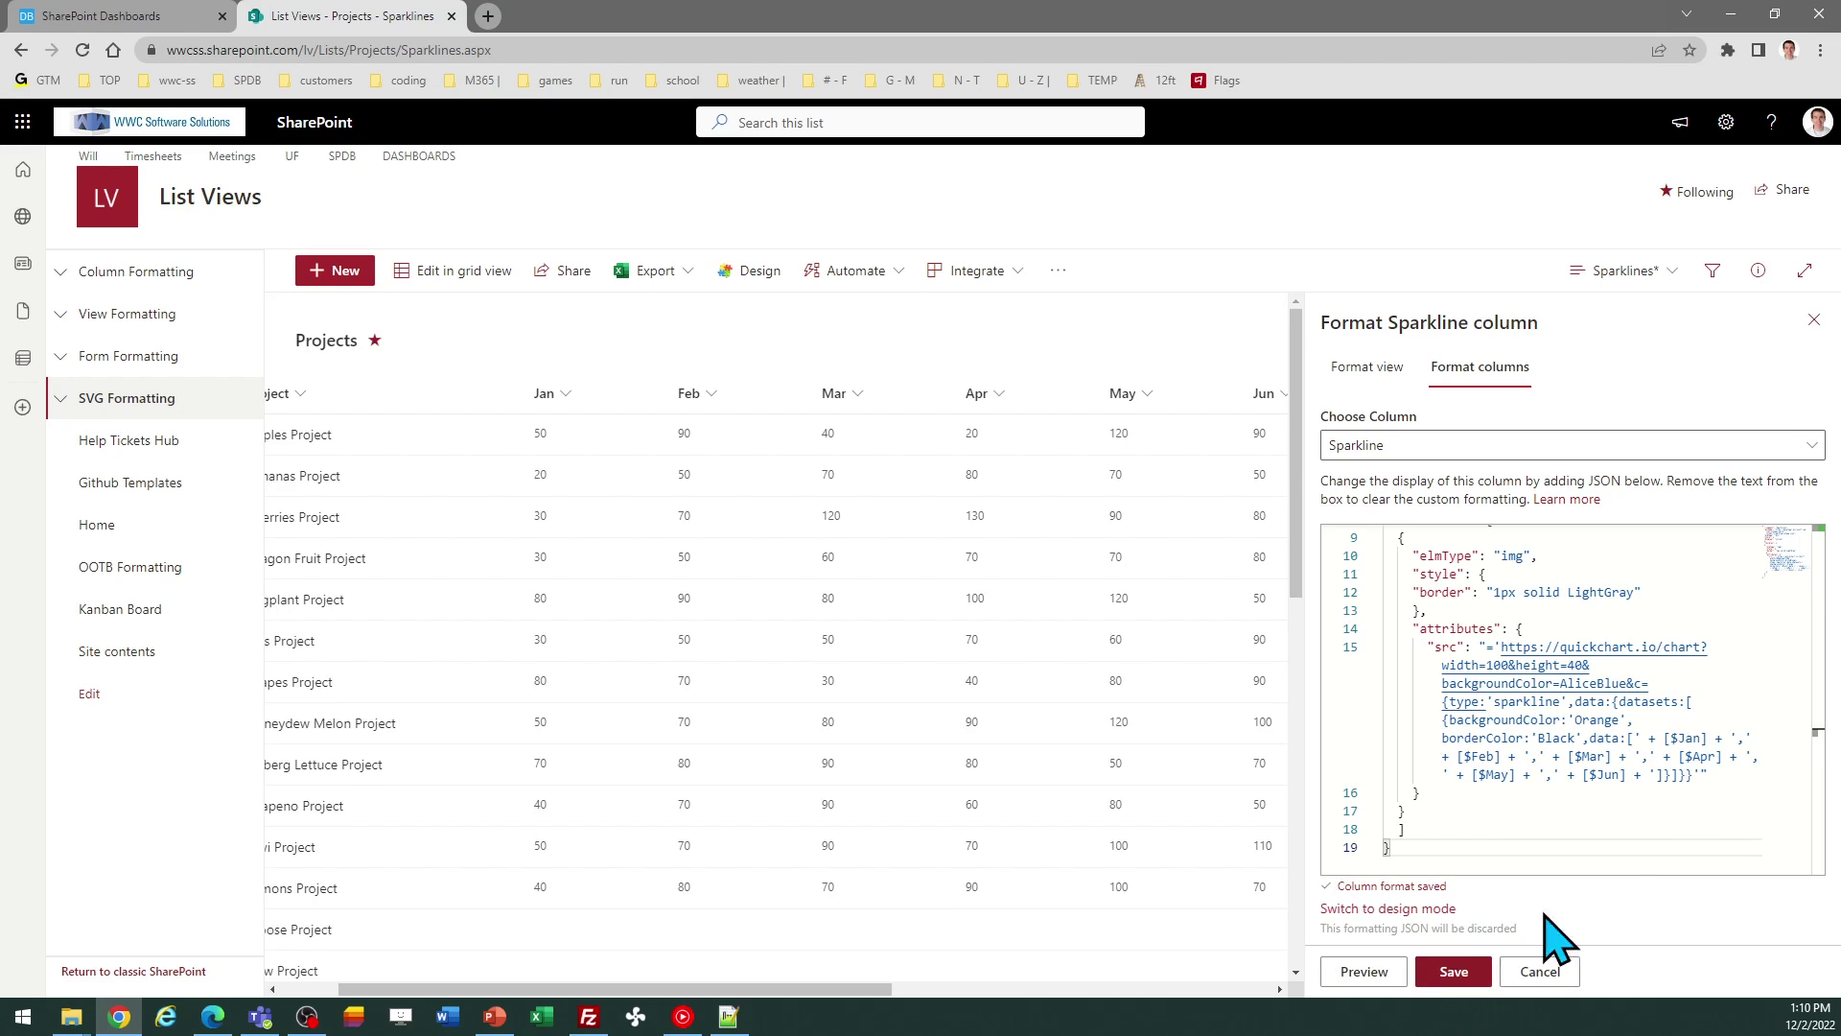
pyautogui.click(1812, 318)
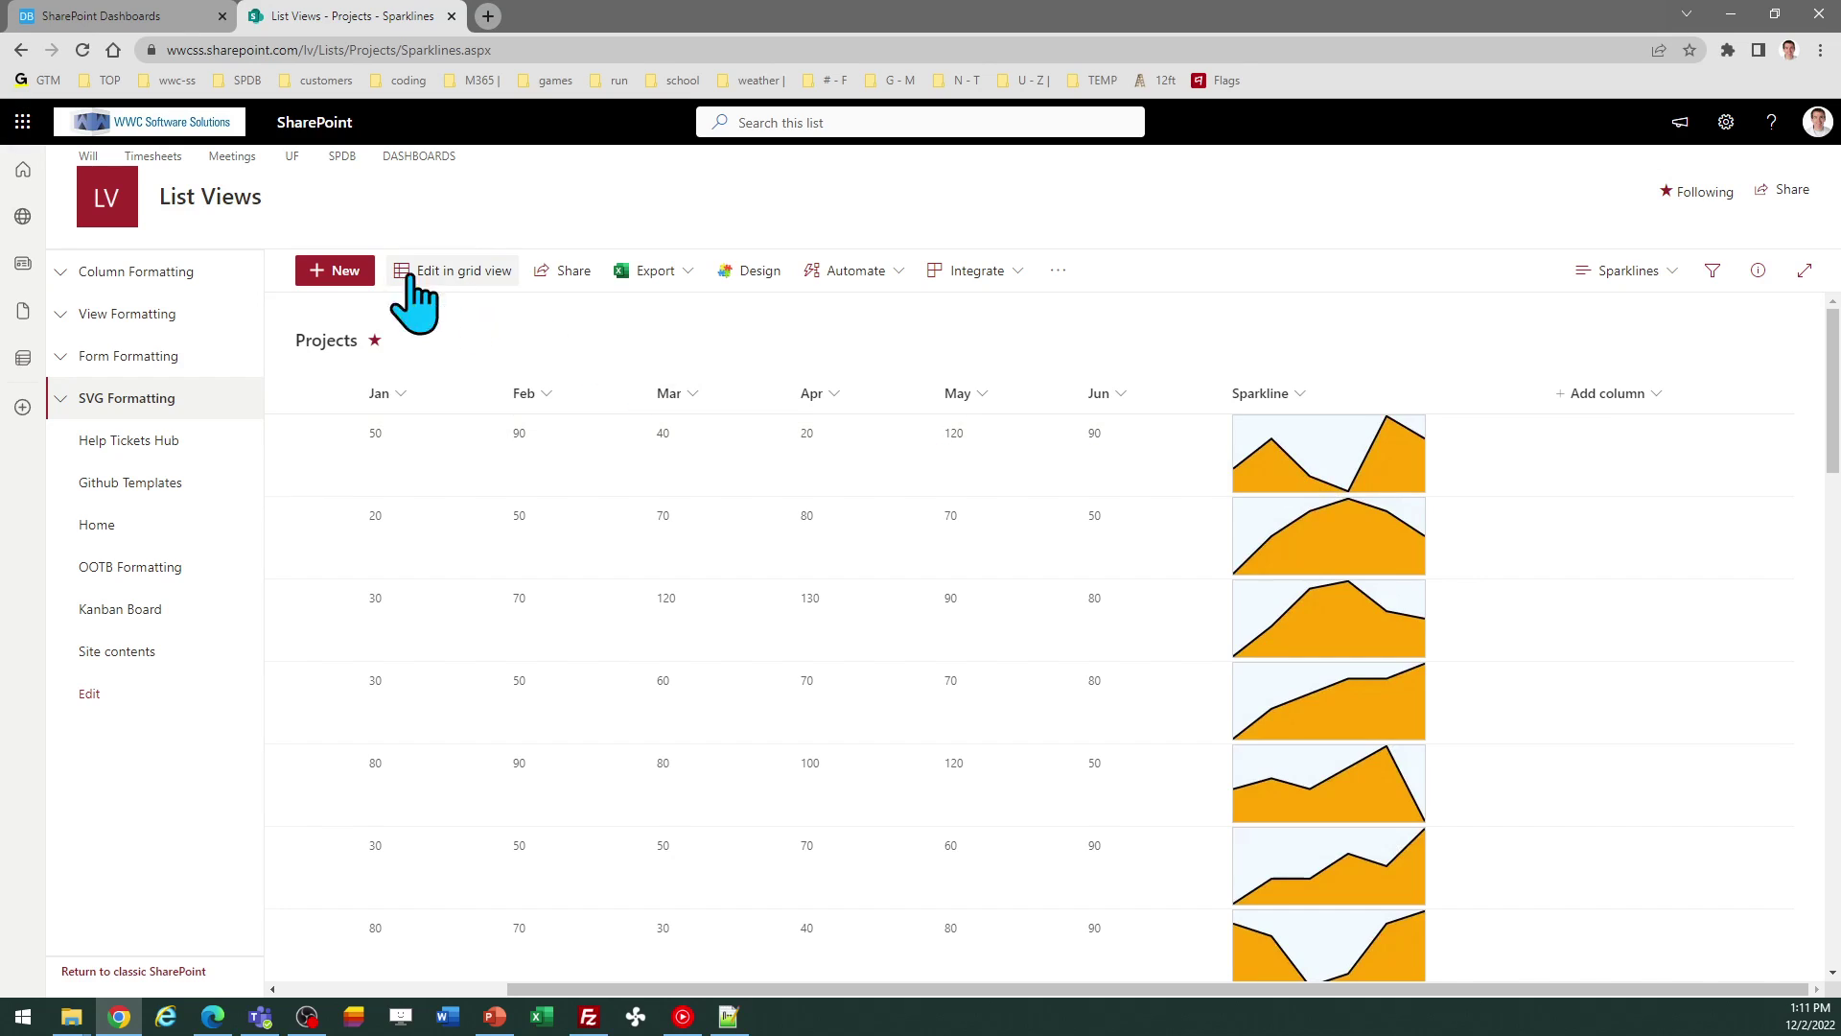
# Return to the Column - Sparkline template in SharePoint Dashboards.
pyautogui.click(102, 17)
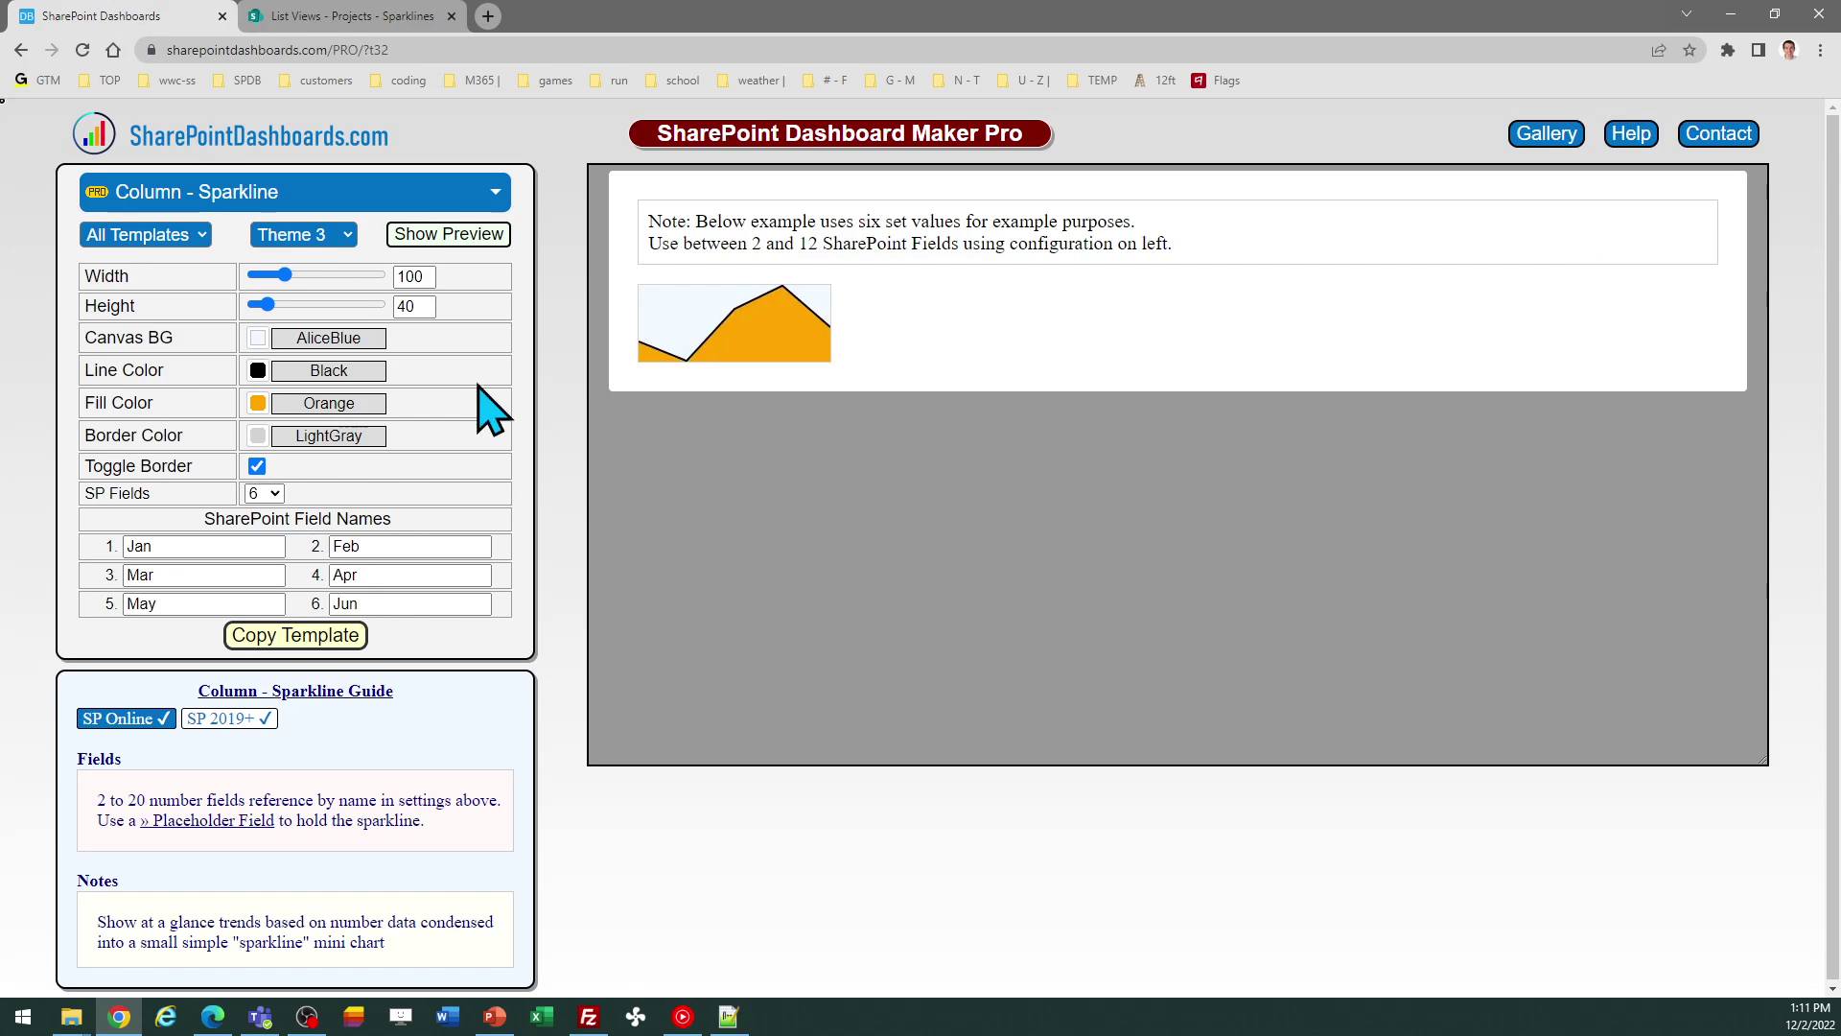